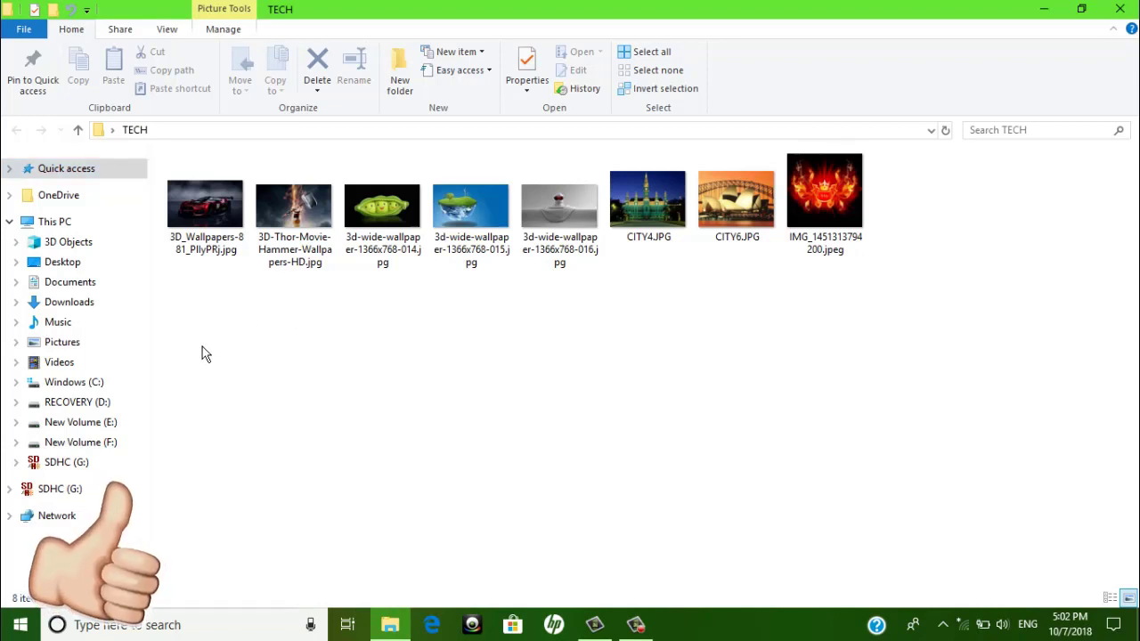
Open all the pictures in the TECH folder for printing, with Microsoft Print to PDF as the printer
drag(226, 326, 857, 251)
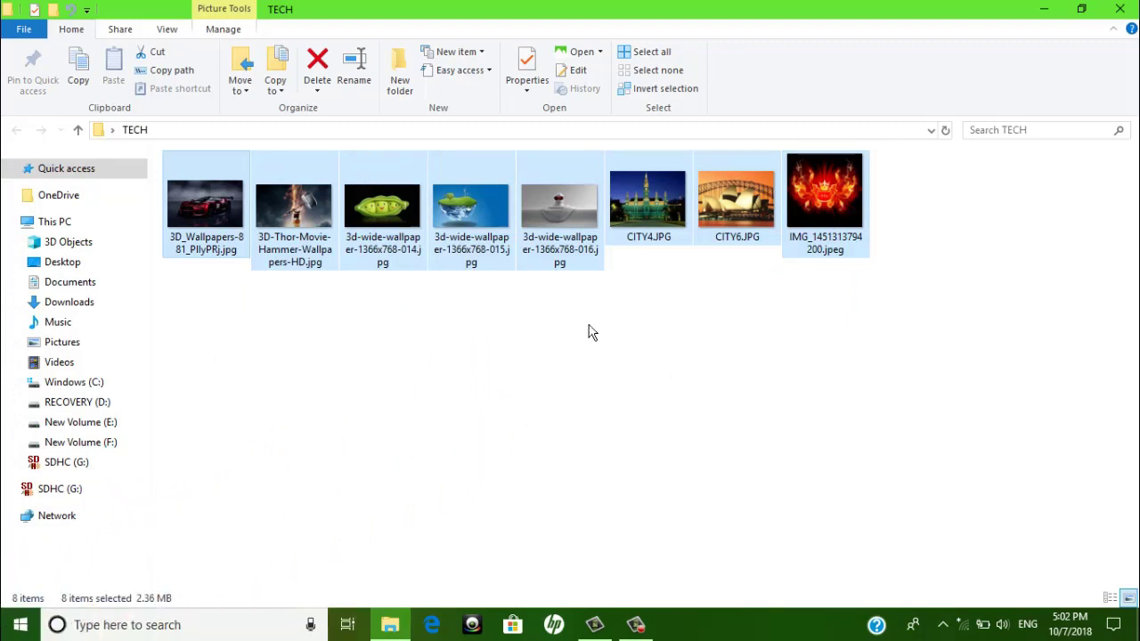
click(770, 391)
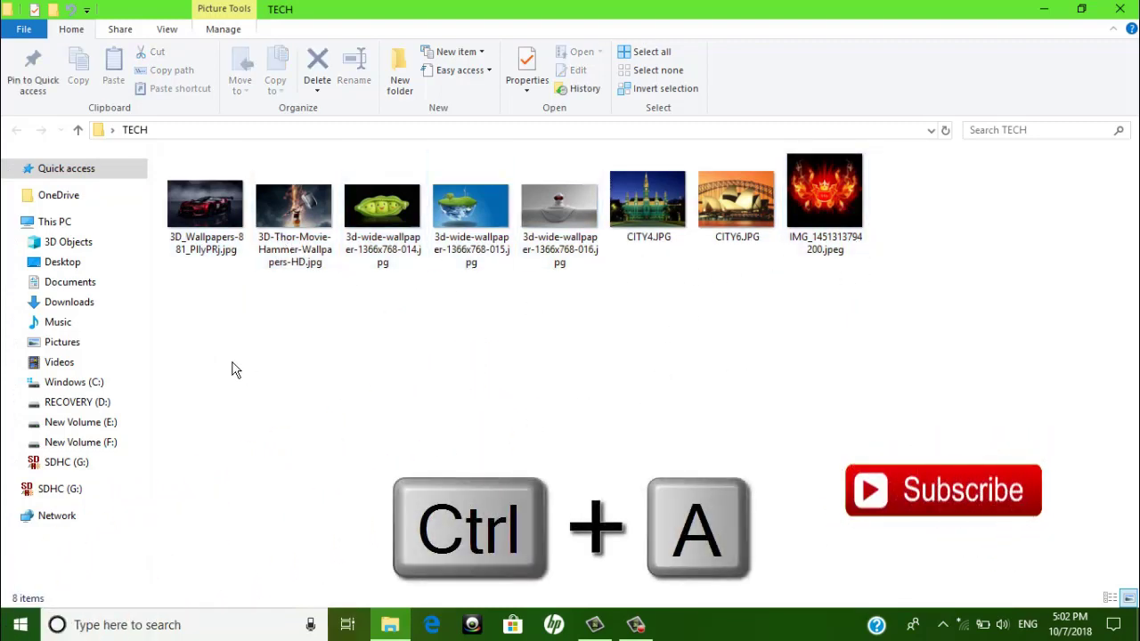
drag(222, 308, 850, 223)
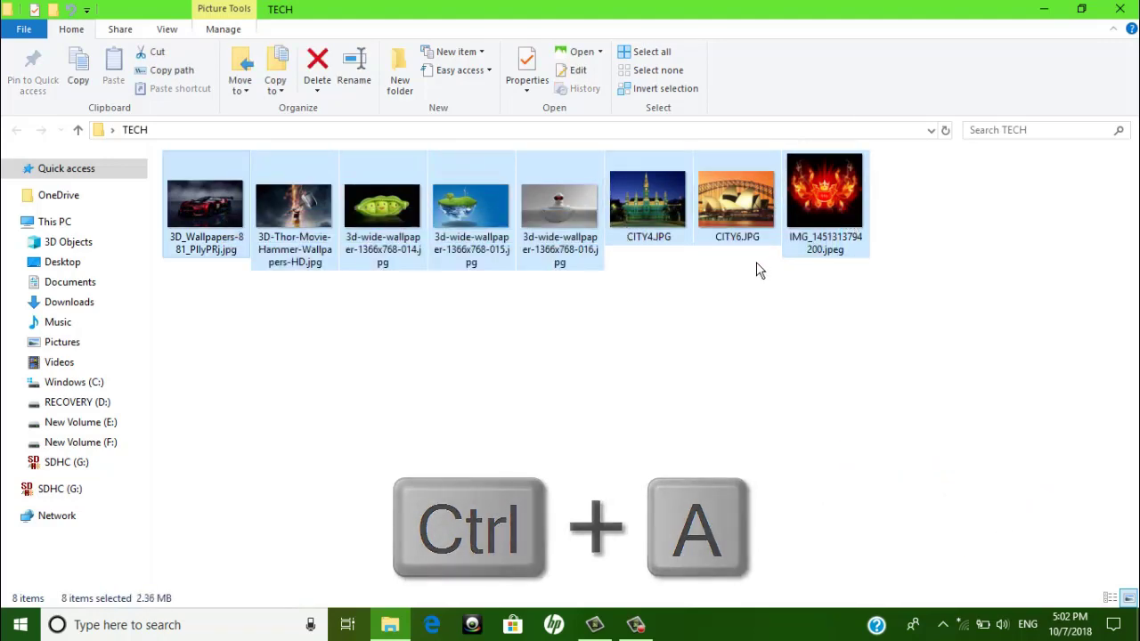
right_click(392, 239)
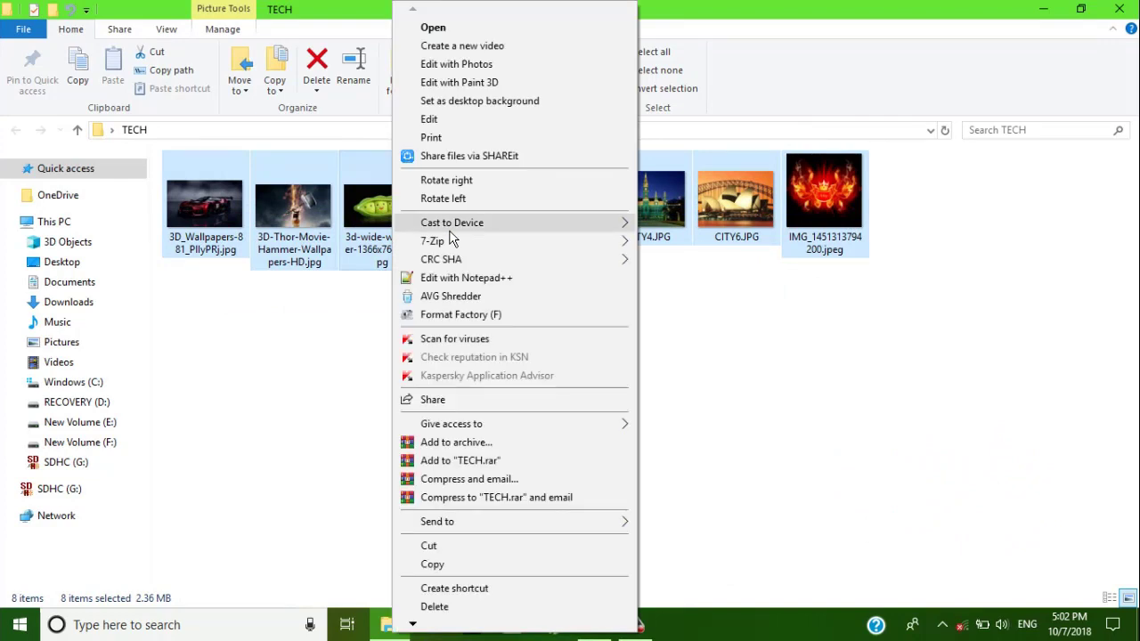
click(443, 143)
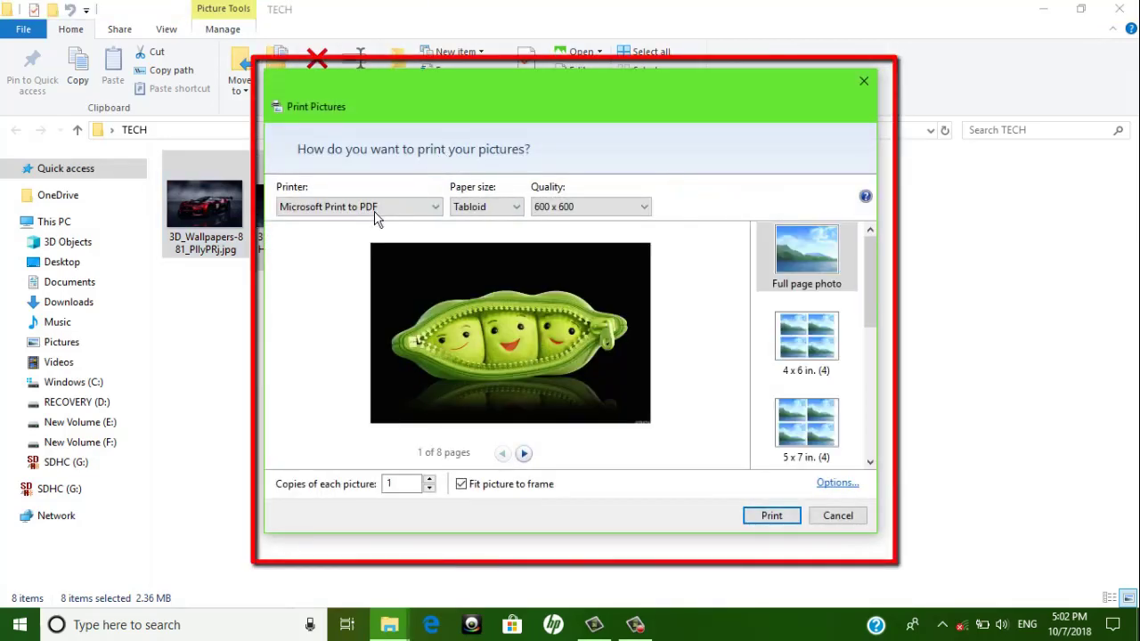
click(402, 212)
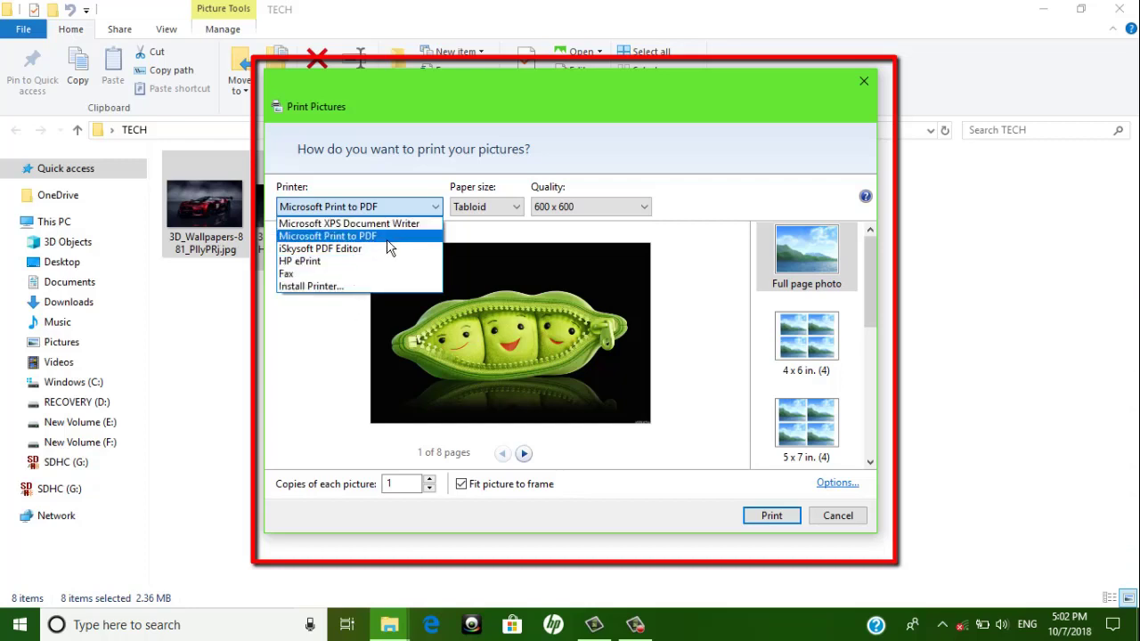
click(339, 250)
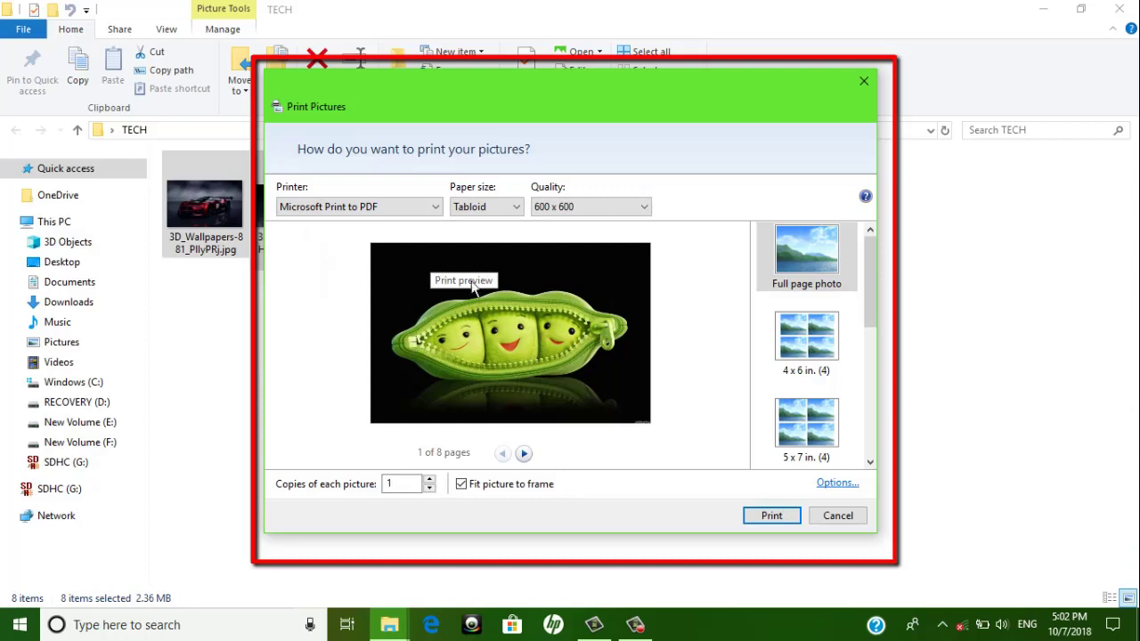
Try the Letter and Statement paper sizes for the pictures, returning to Tabloid
click(489, 220)
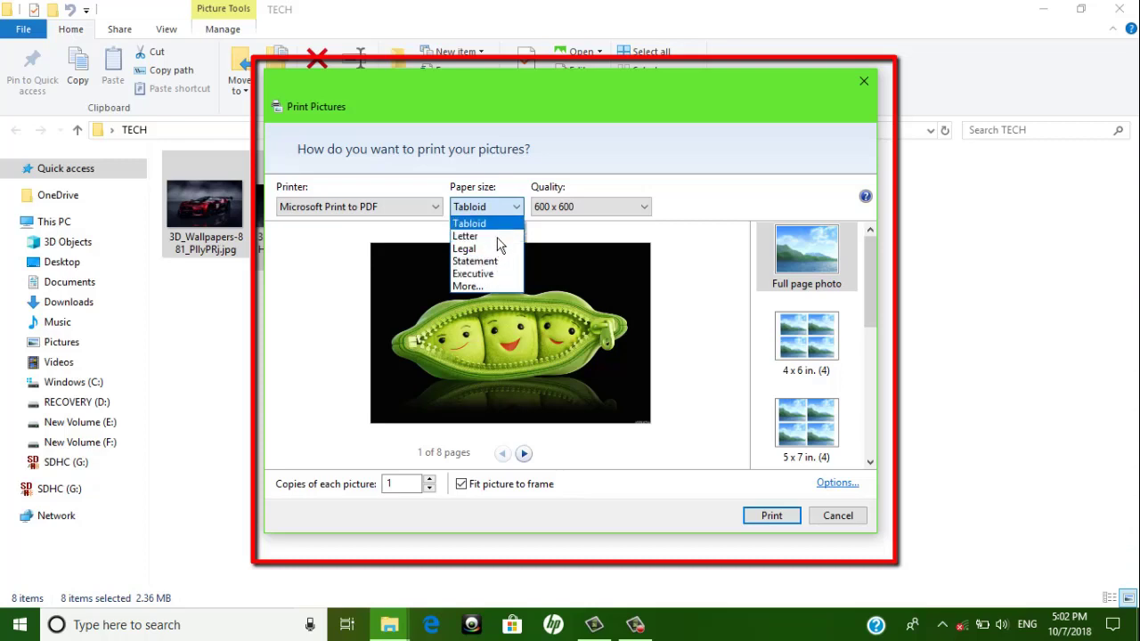
click(500, 239)
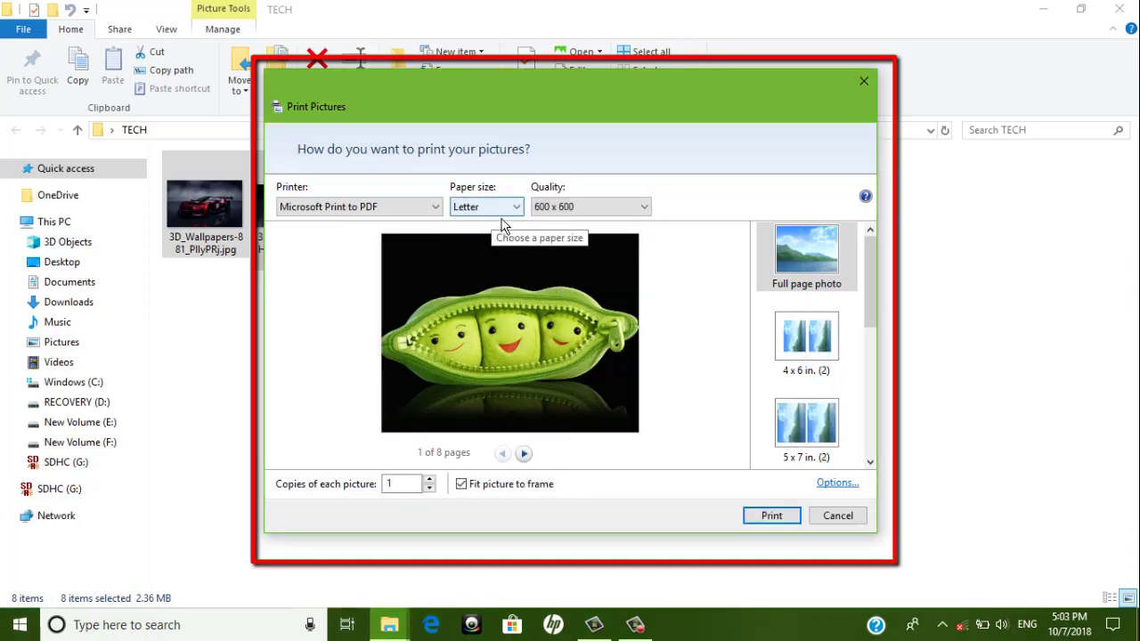
click(487, 208)
click(510, 237)
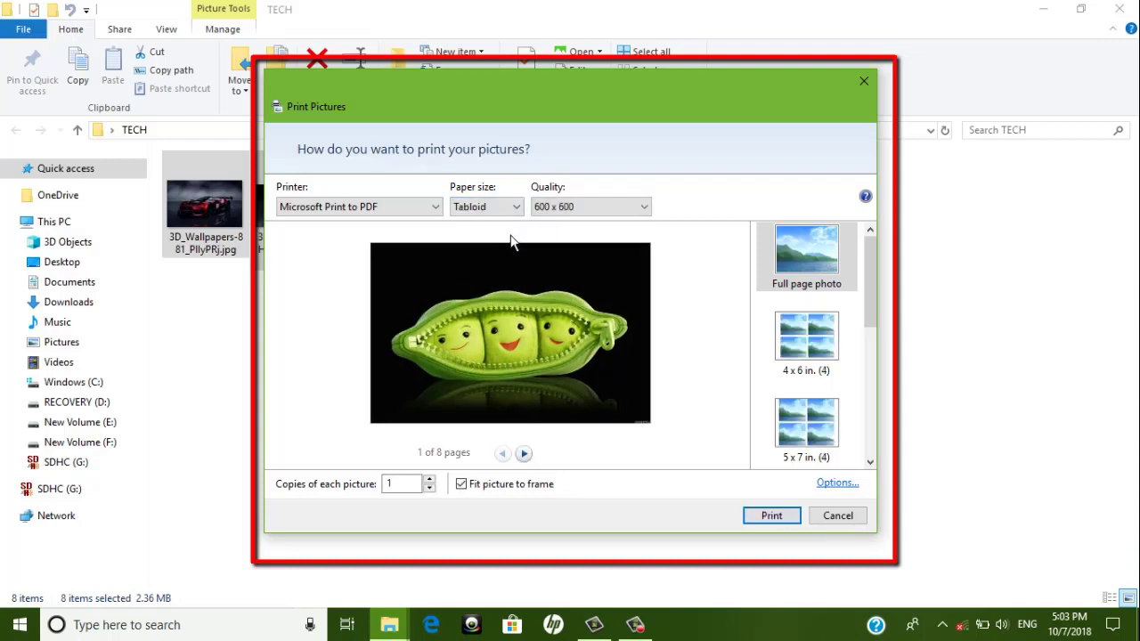
click(493, 213)
click(500, 257)
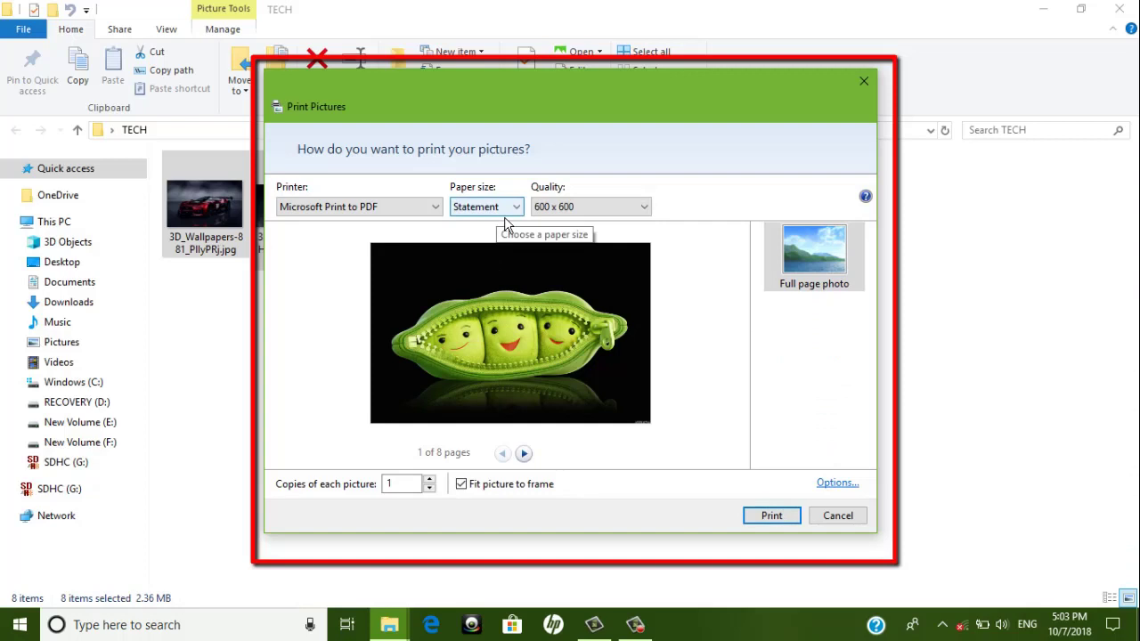
click(504, 213)
click(502, 237)
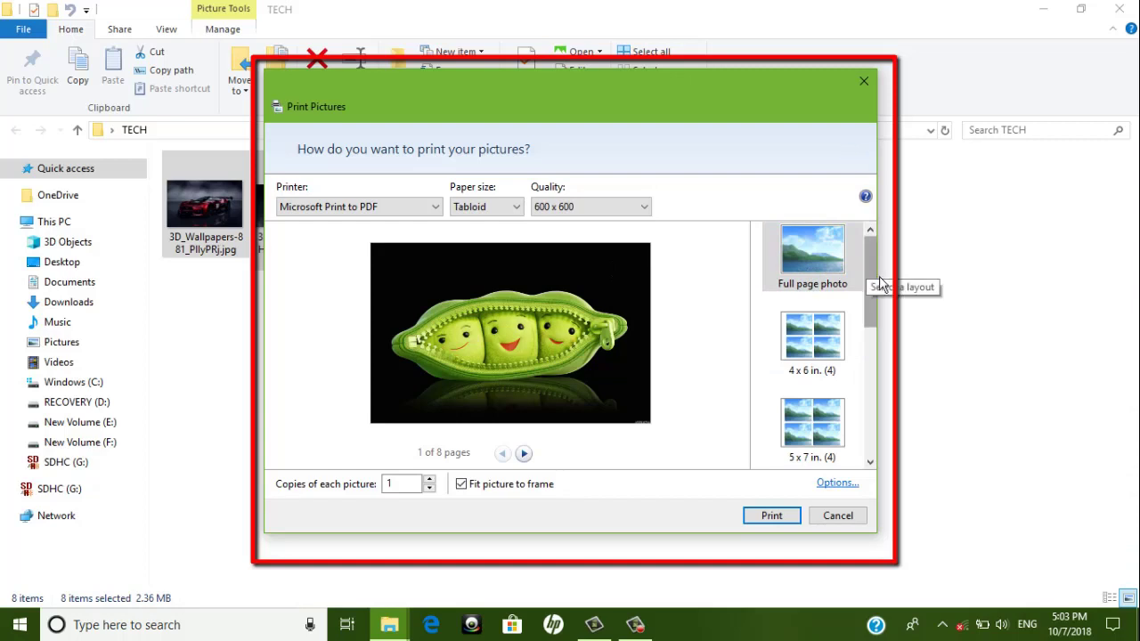
Preview the 4 x 6, 5 x 7, 8 x 10, 3.5 x 5, Wallet and Contact sheet layouts, returning to Full page photo
click(806, 371)
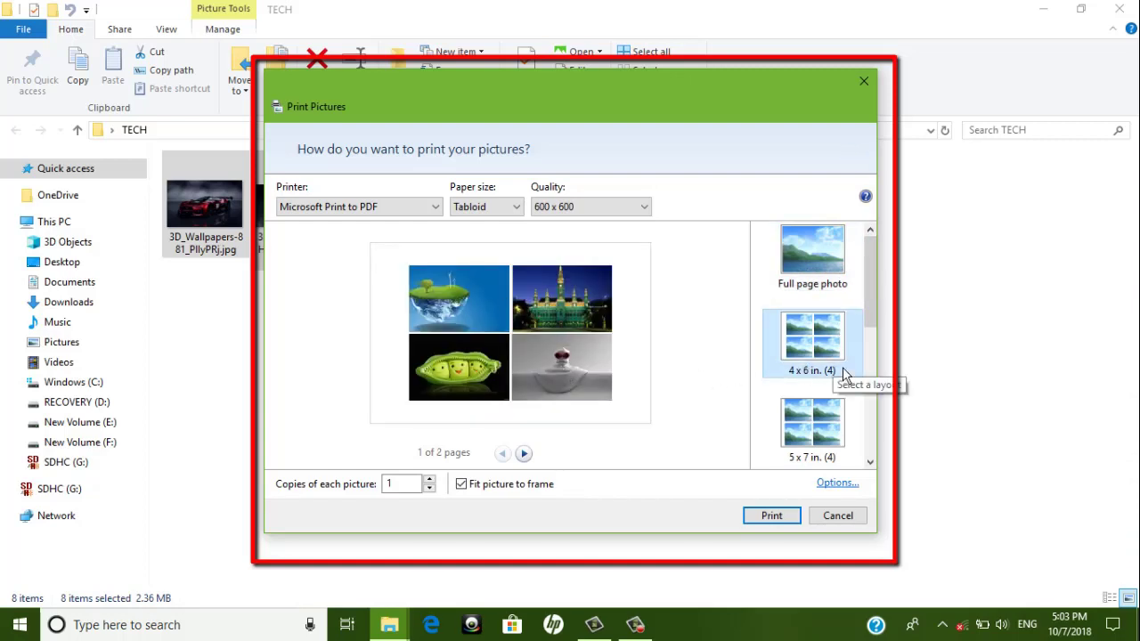
click(841, 428)
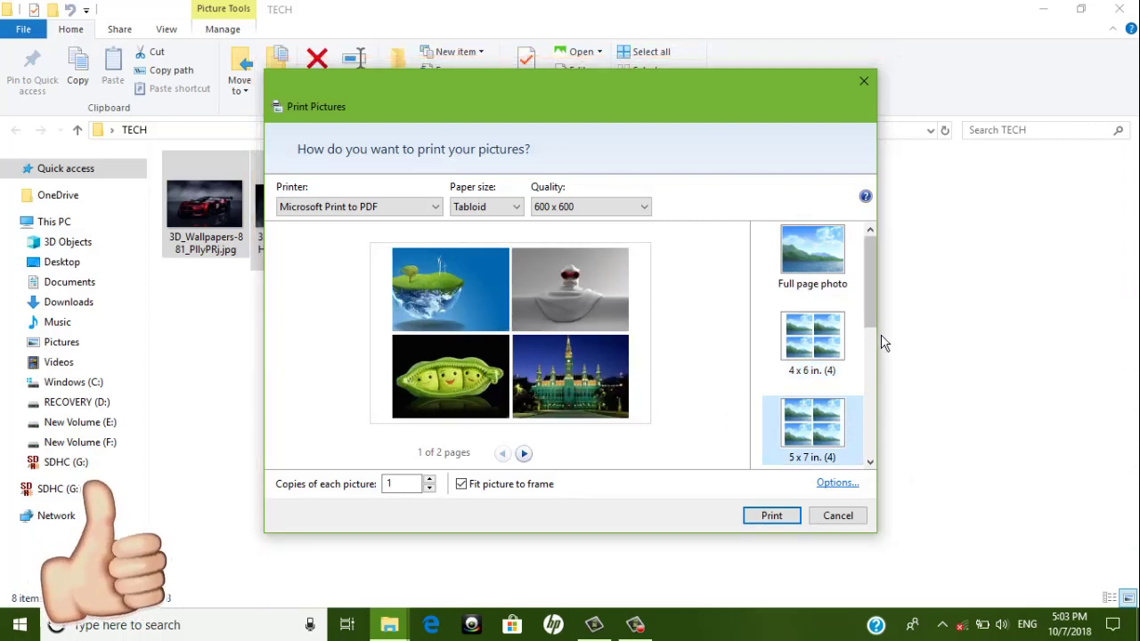
scroll(868, 325, down, 2)
click(824, 381)
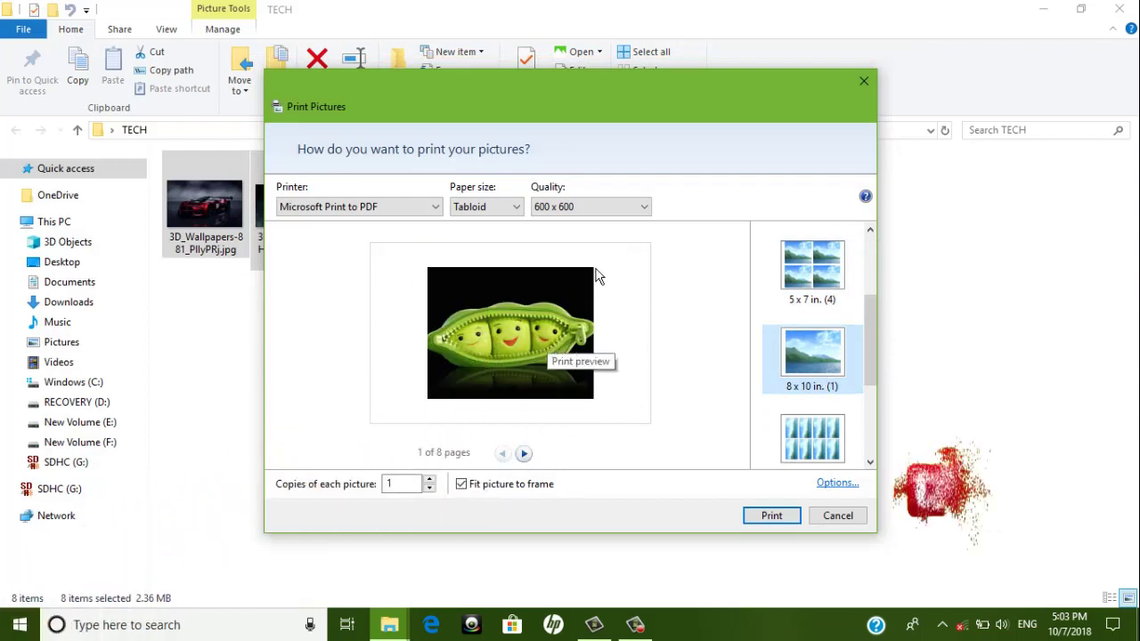
click(823, 438)
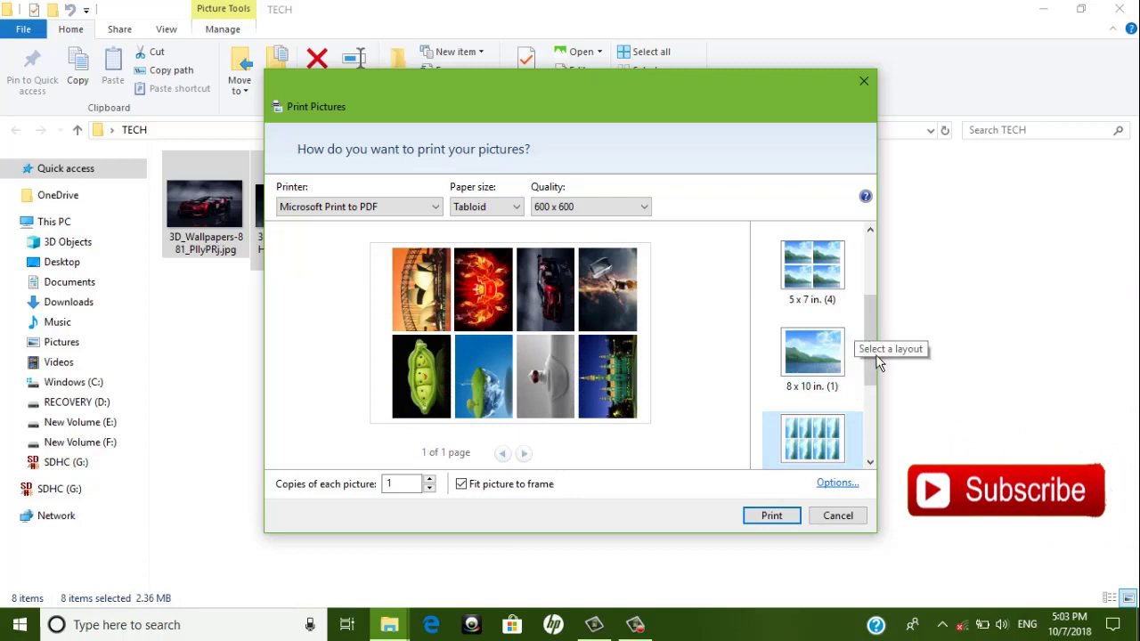
drag(879, 382, 880, 438)
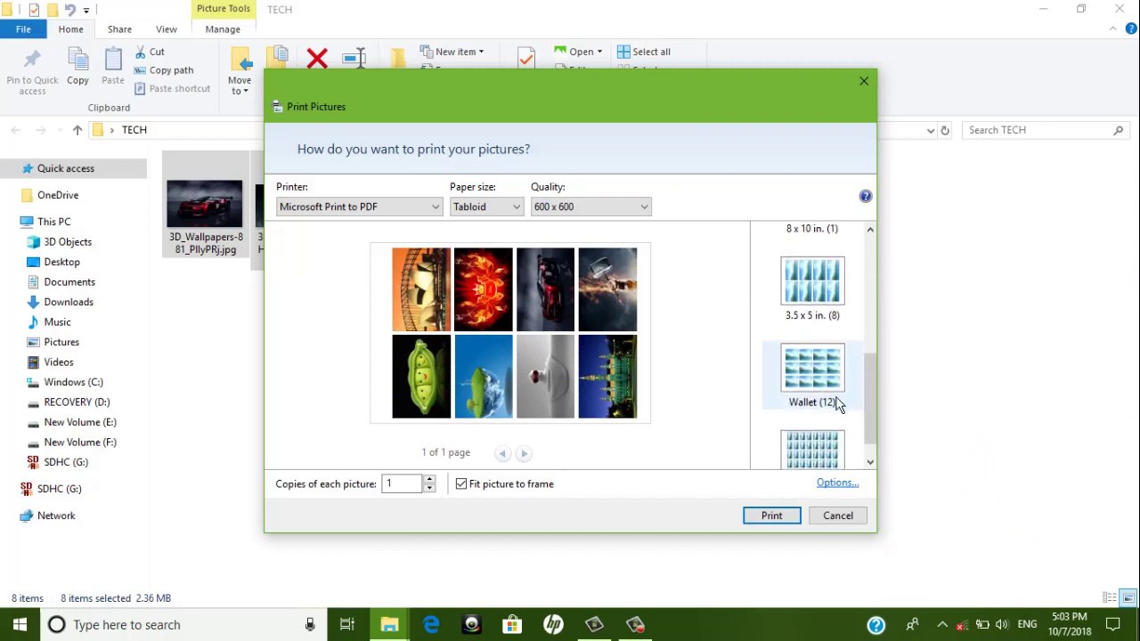
click(835, 404)
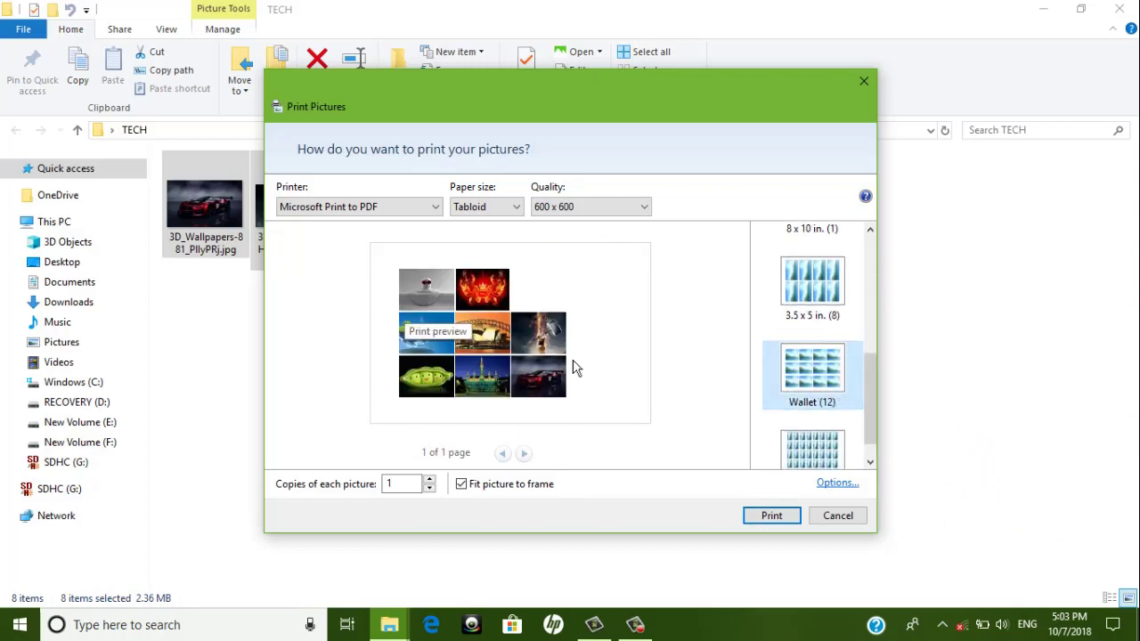
click(806, 450)
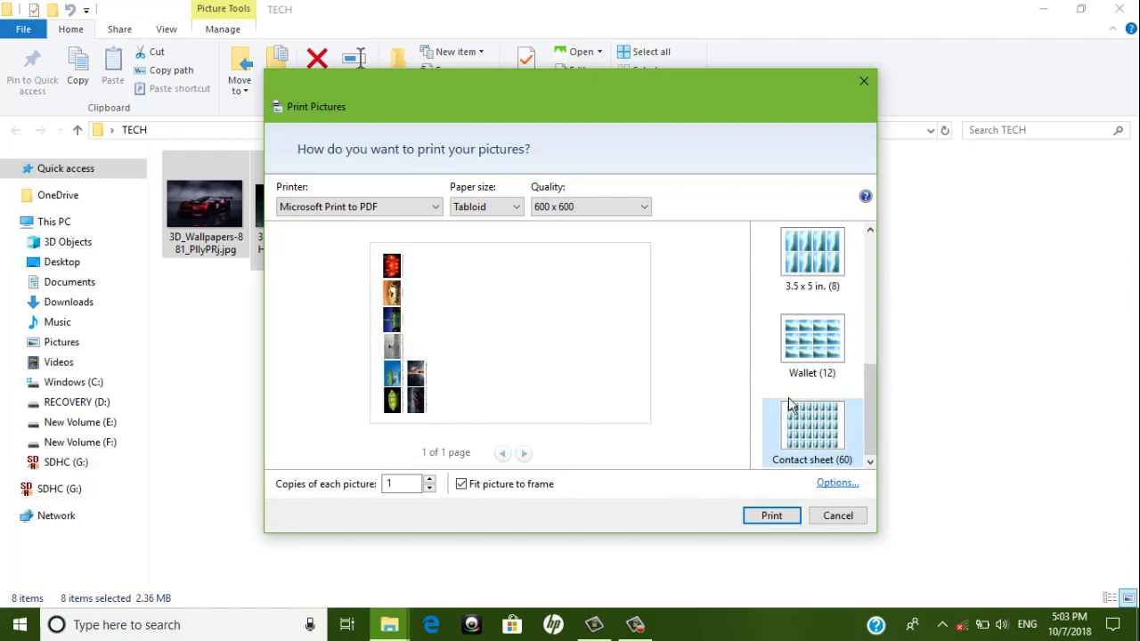
drag(876, 394, 876, 244)
click(811, 254)
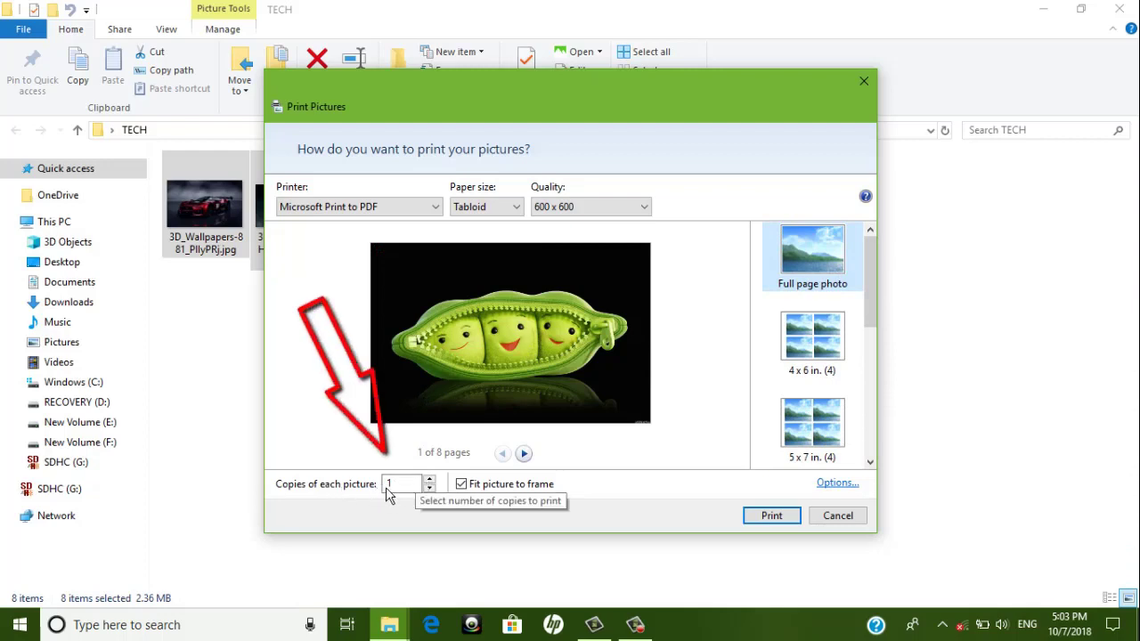
Try 5 copies of each picture, returning the number of copies to 1
click(414, 485)
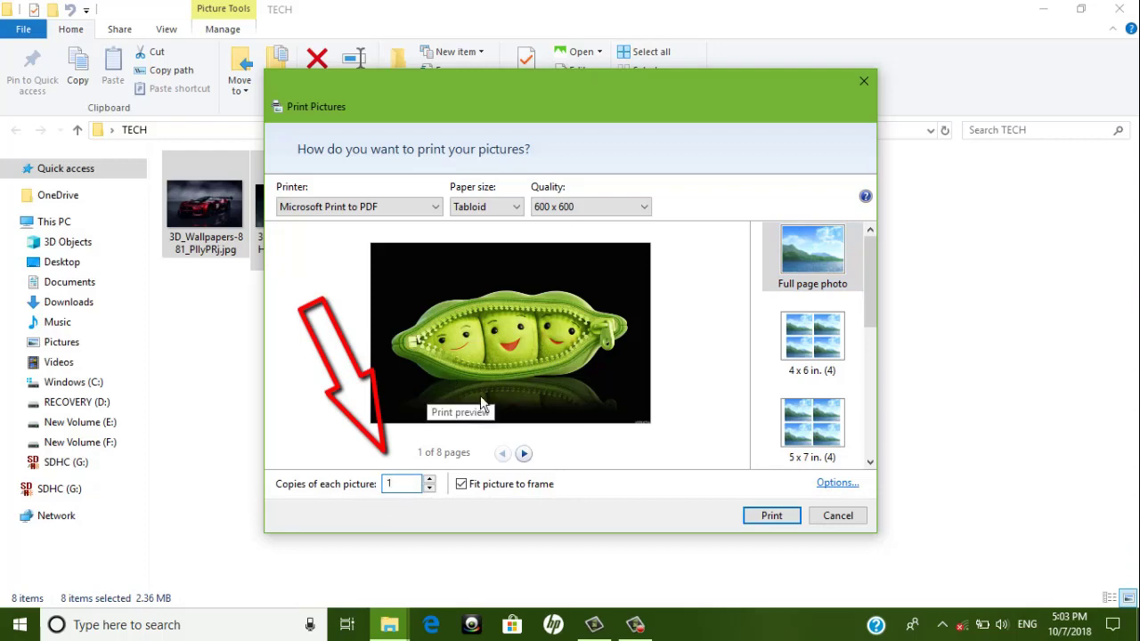
key(Up)
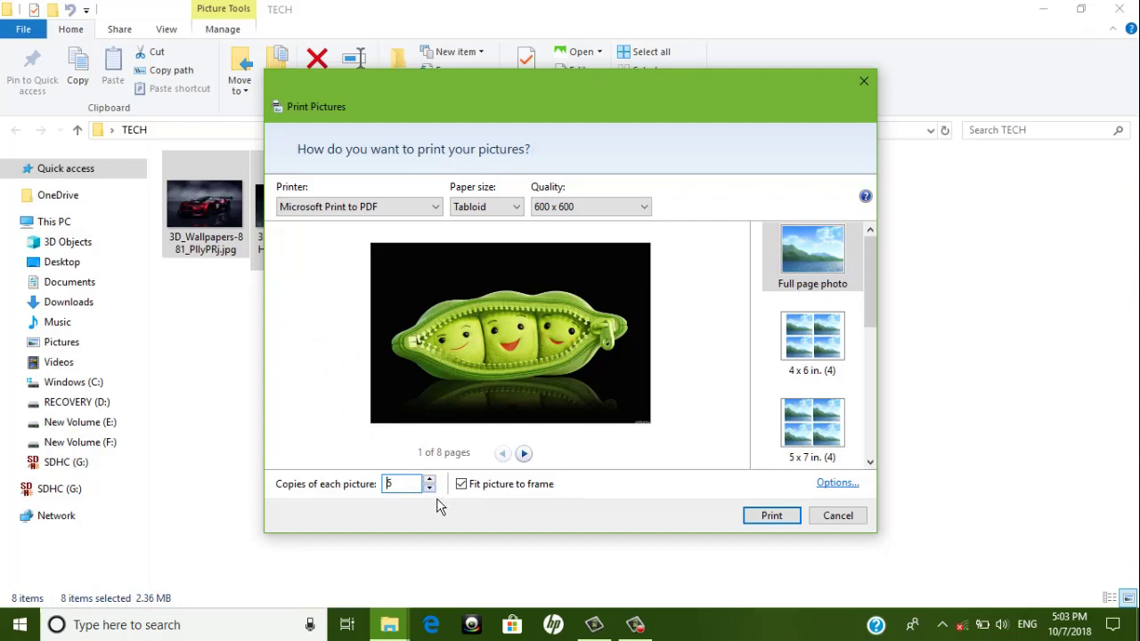
key(Down)
key(Down)
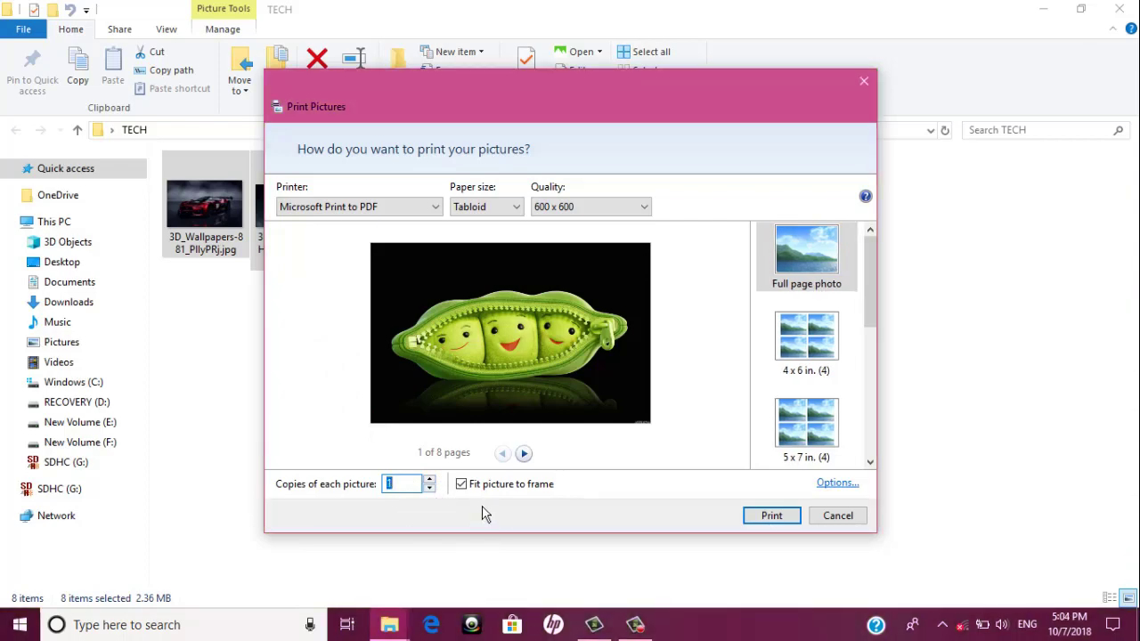
Accept the default print settings and print the pictures to a PDF file named TRAIL in the TECH folder
click(840, 484)
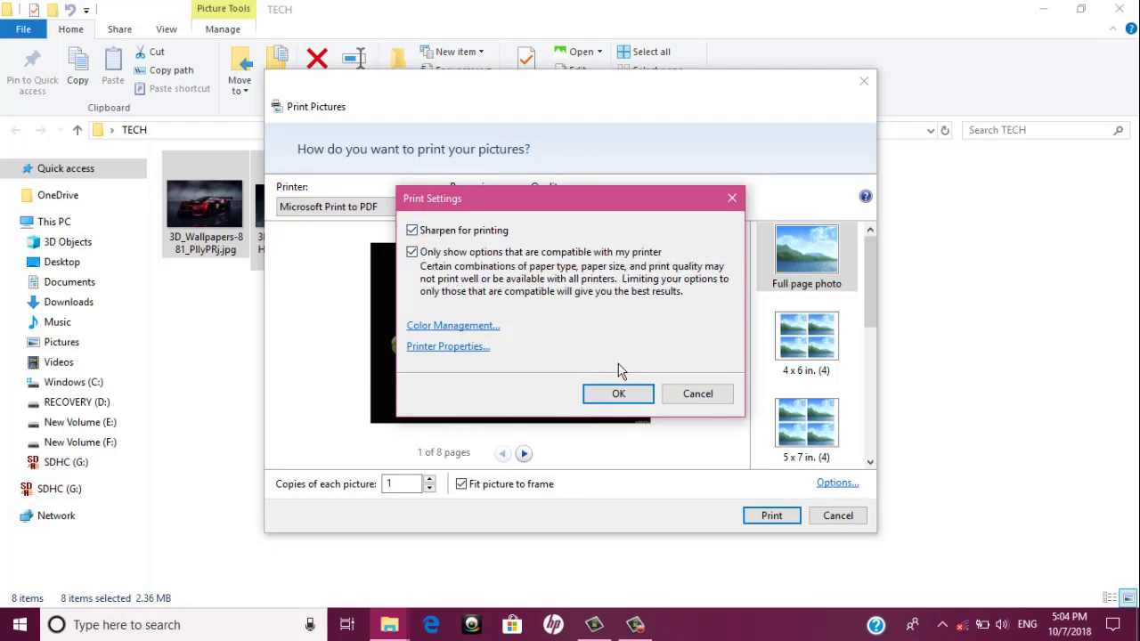
click(621, 394)
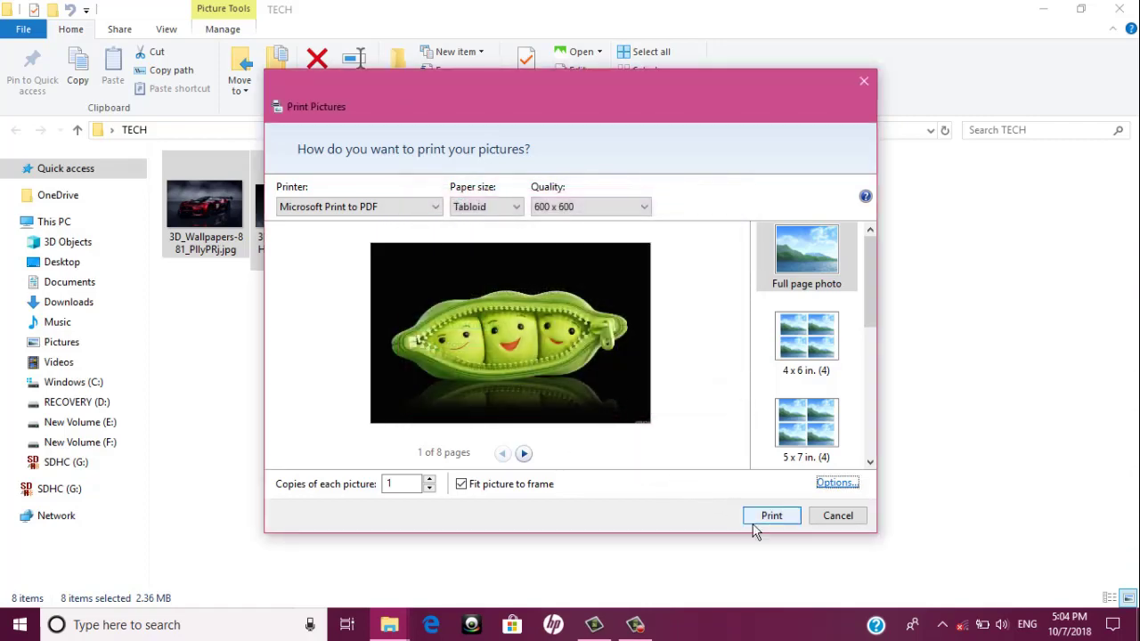
click(773, 518)
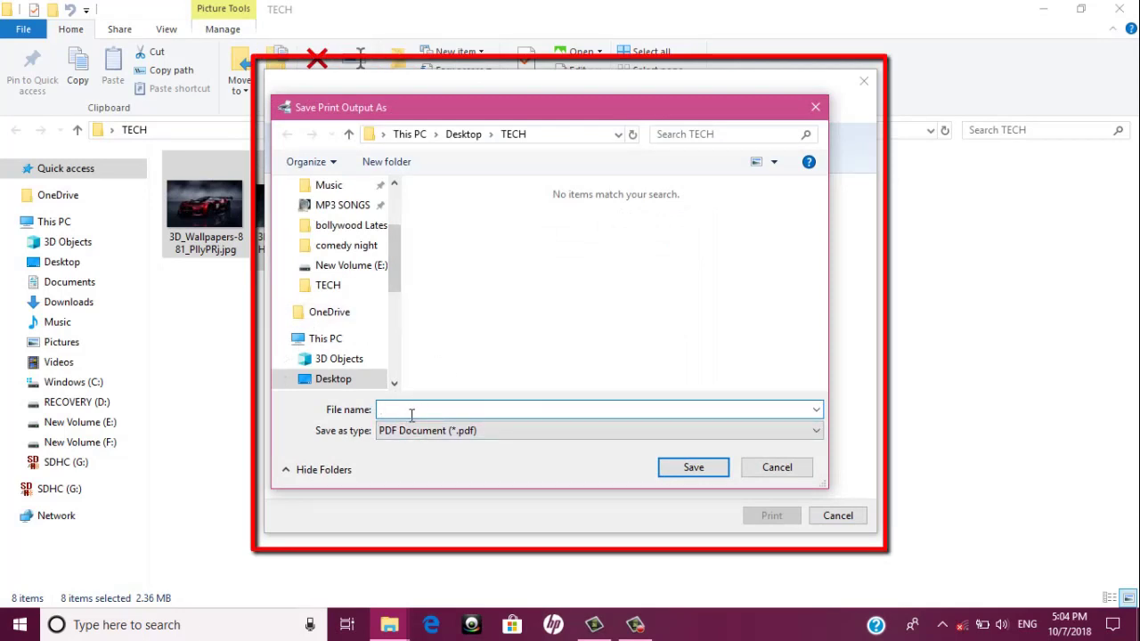
text(IL)
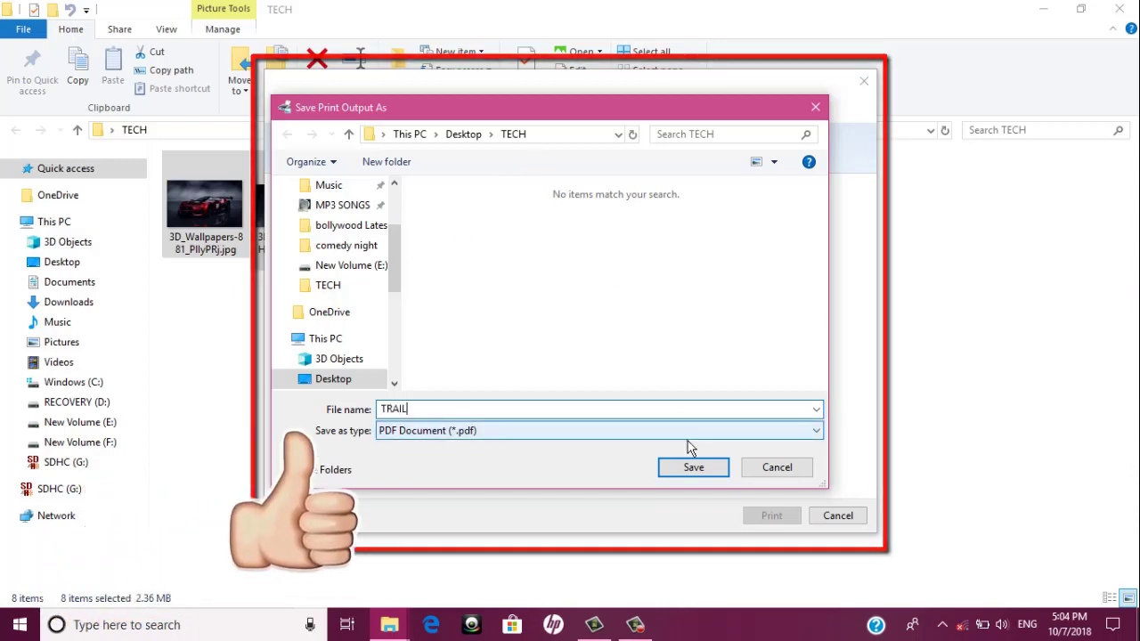
click(694, 470)
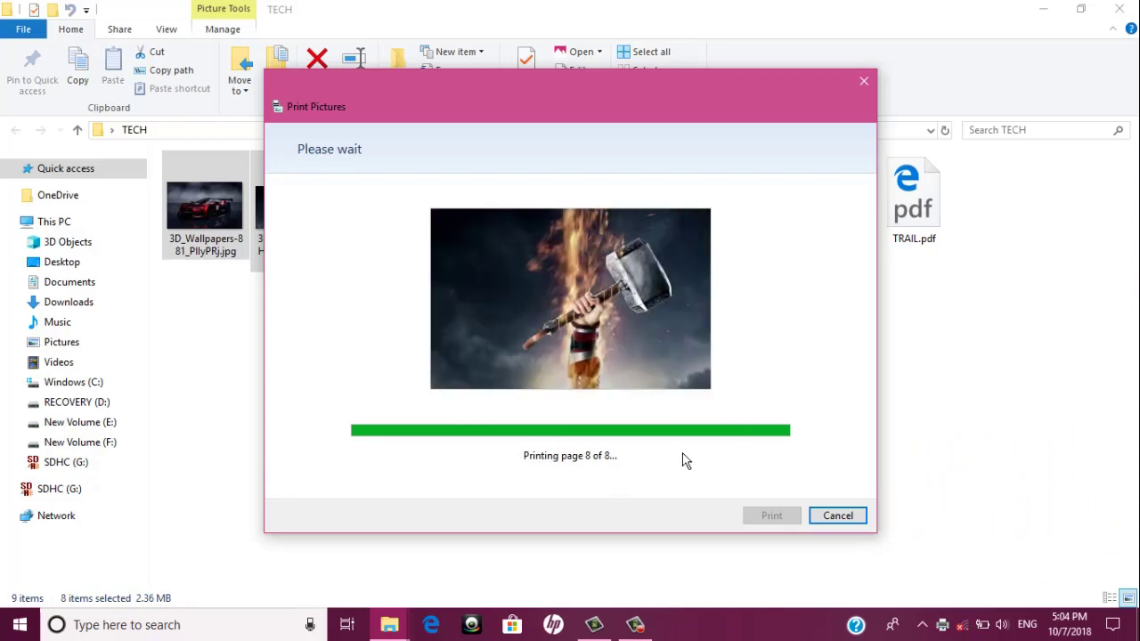
click(853, 314)
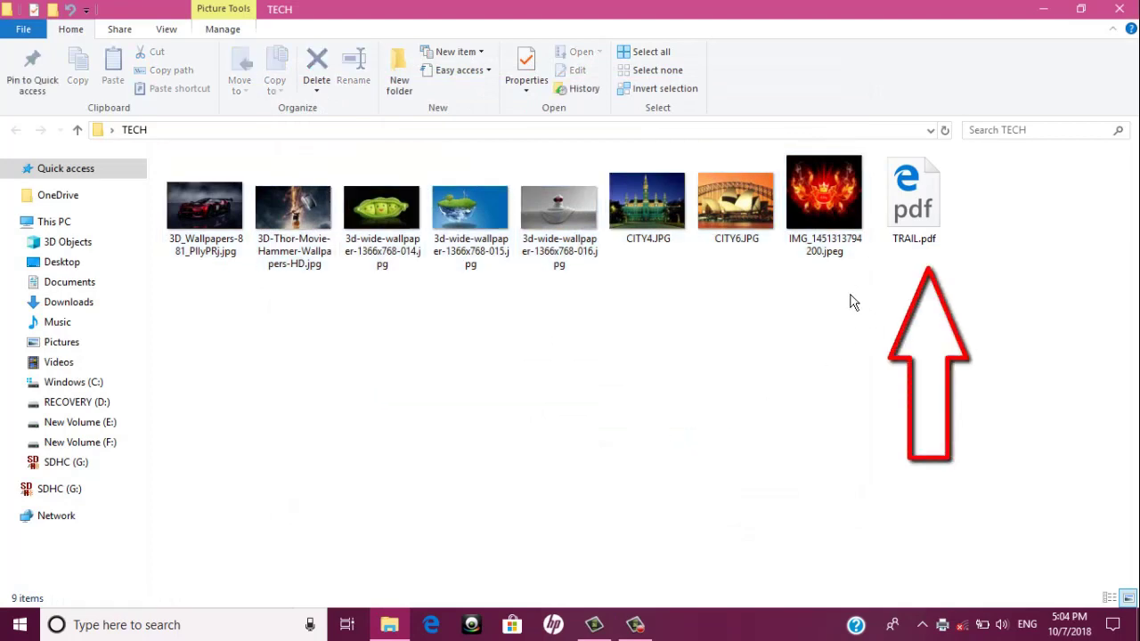
Open TRAIL.pdf from the TECH folder and look through its picture pages
click(922, 235)
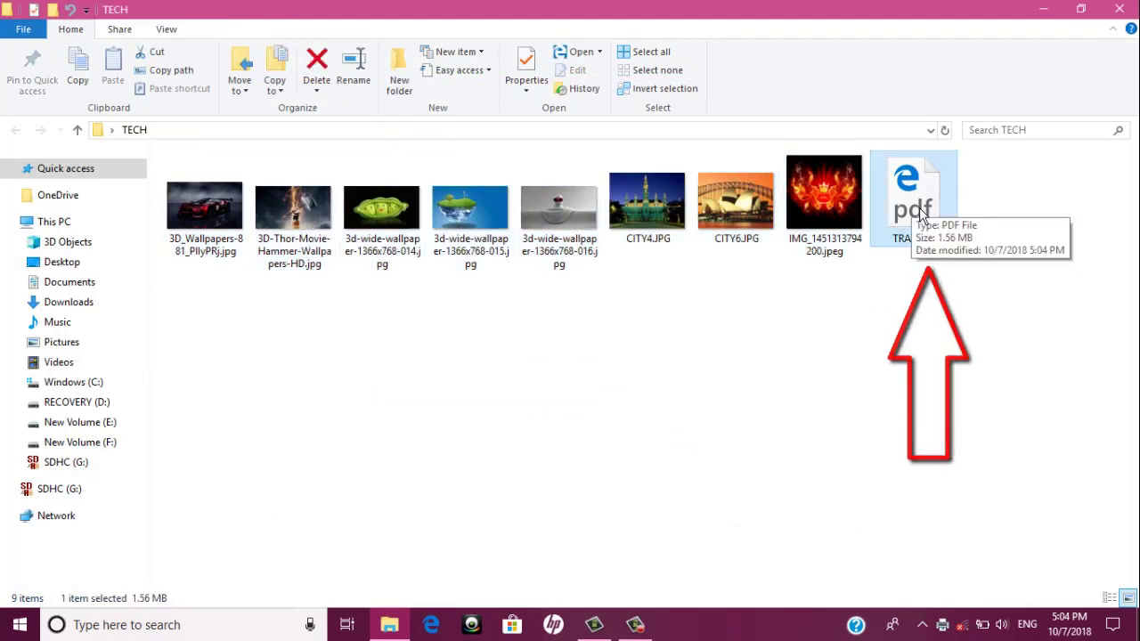
double_click(926, 214)
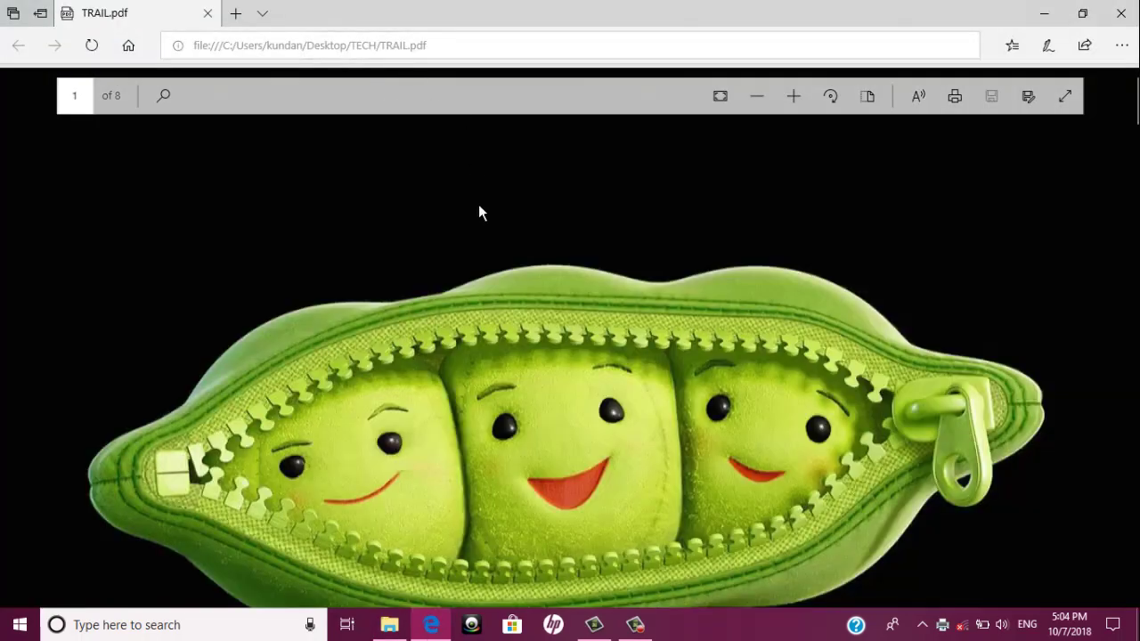
scroll(758, 288, down, 4)
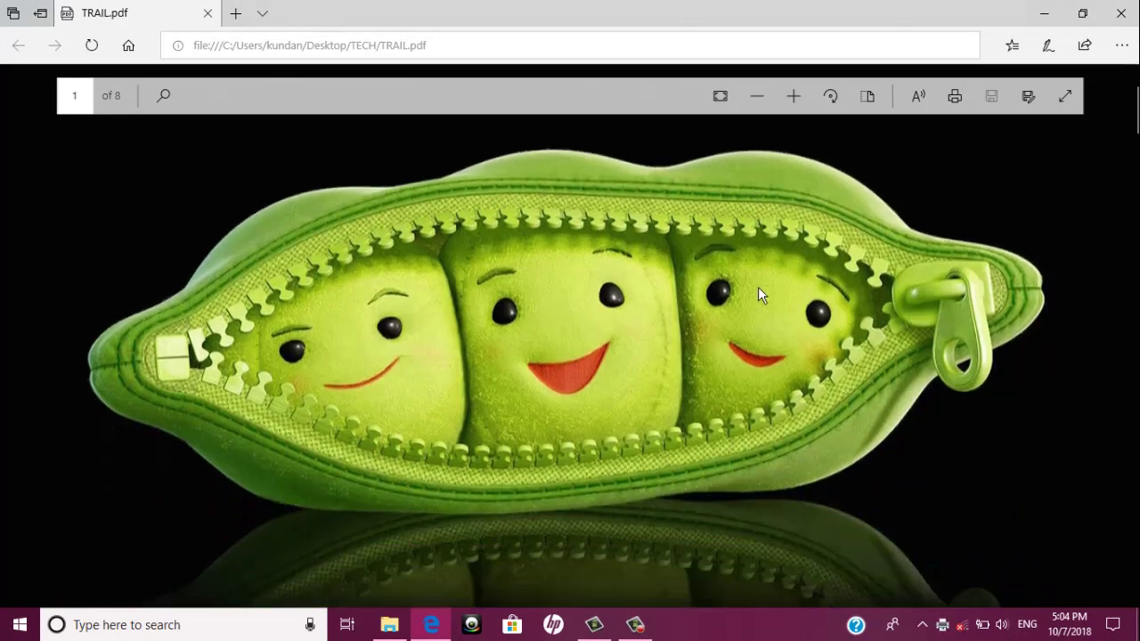
scroll(758, 287, up, 1)
scroll(758, 287, down, 15)
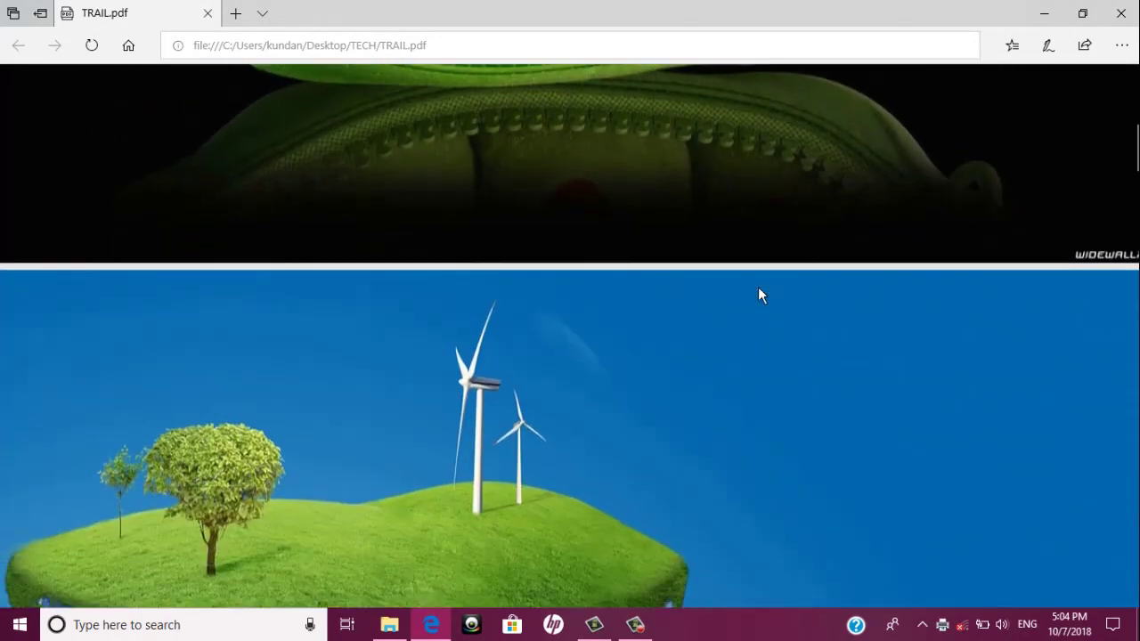
scroll(757, 295, down, 15)
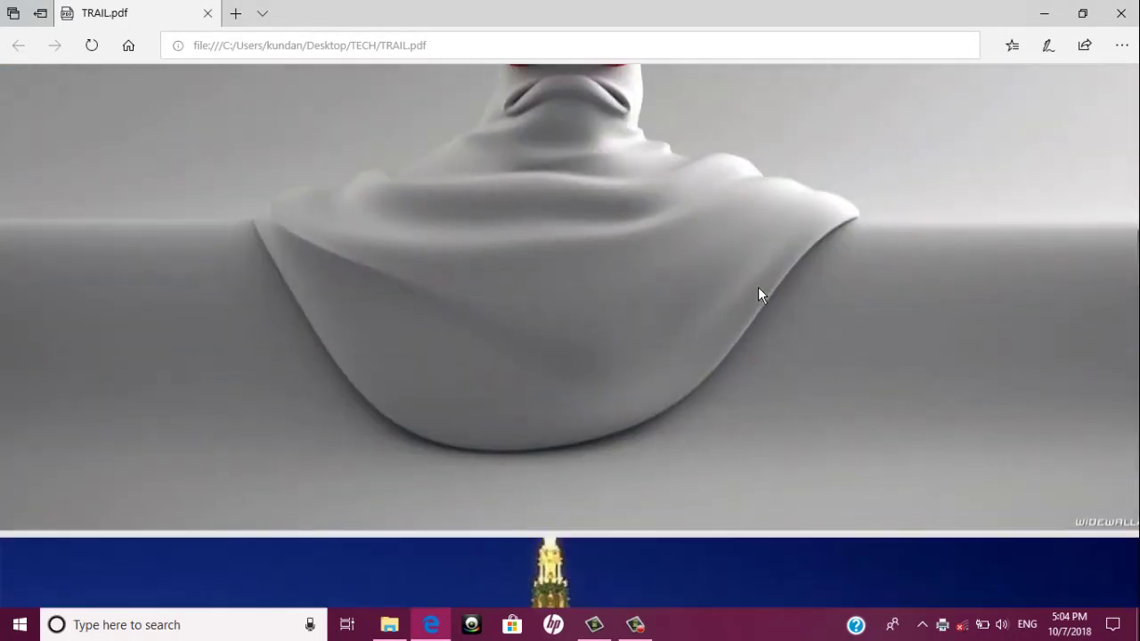
scroll(758, 296, down, 15)
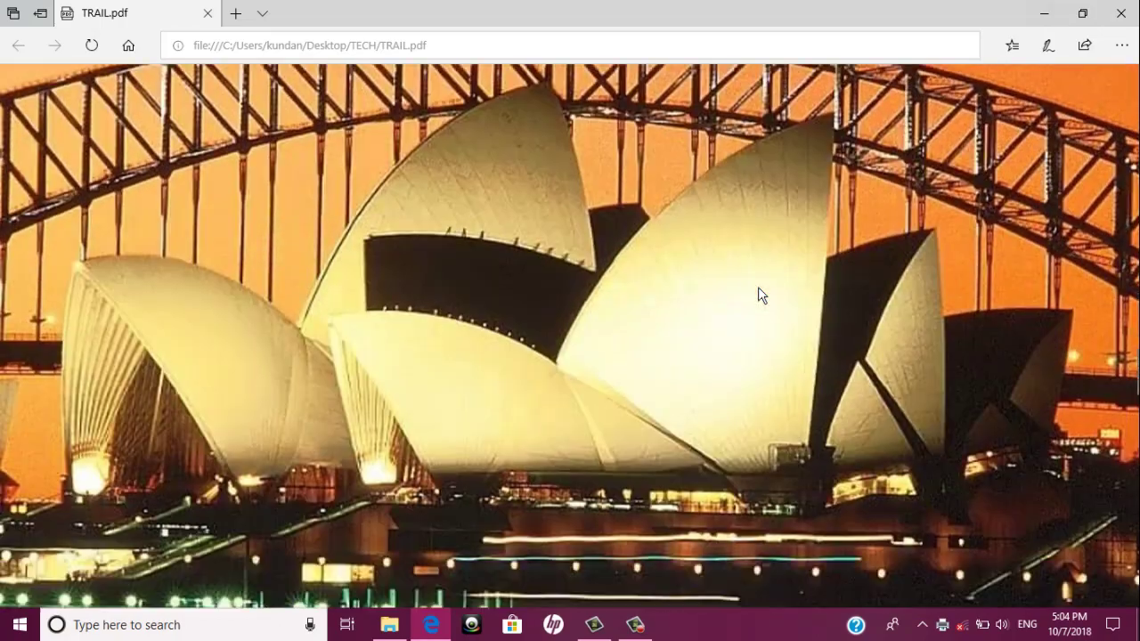
Look through the remaining picture pages of TRAIL.pdf, zooming out to an overview of the pages and back in
scroll(758, 295, down, 15)
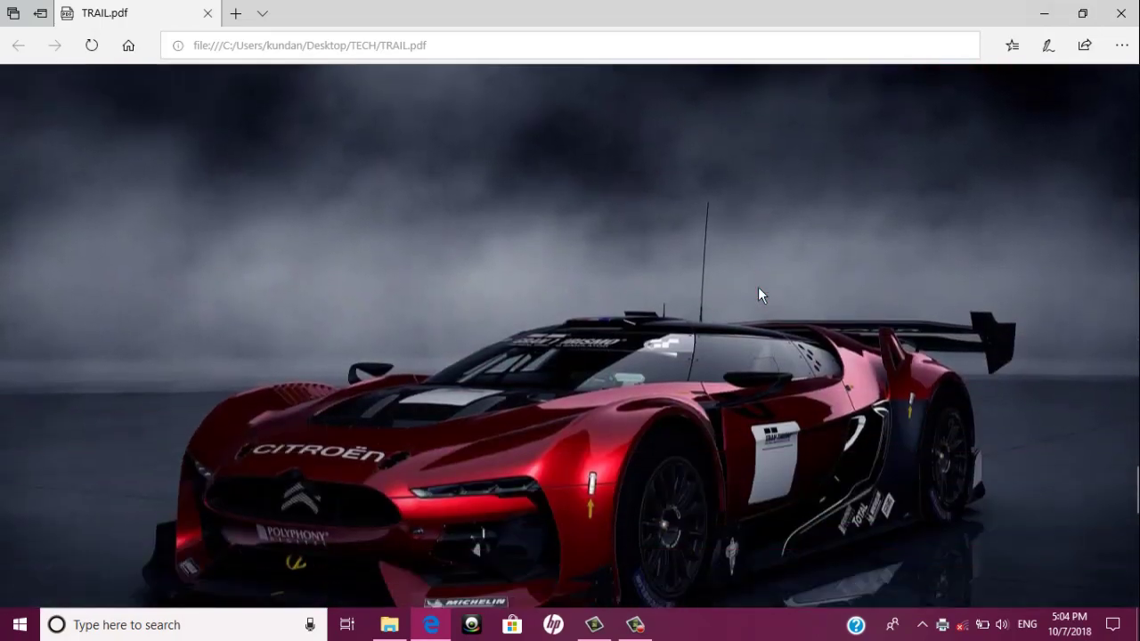
scroll(758, 289, down, 3)
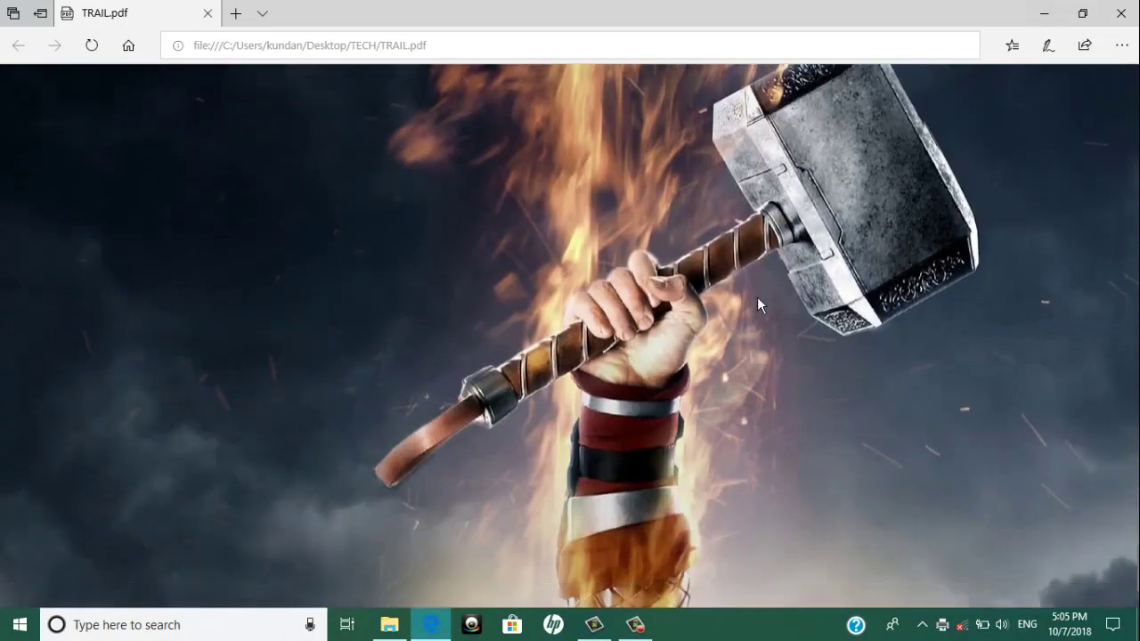
scroll(748, 294, down, 5)
scroll(740, 294, down, 6)
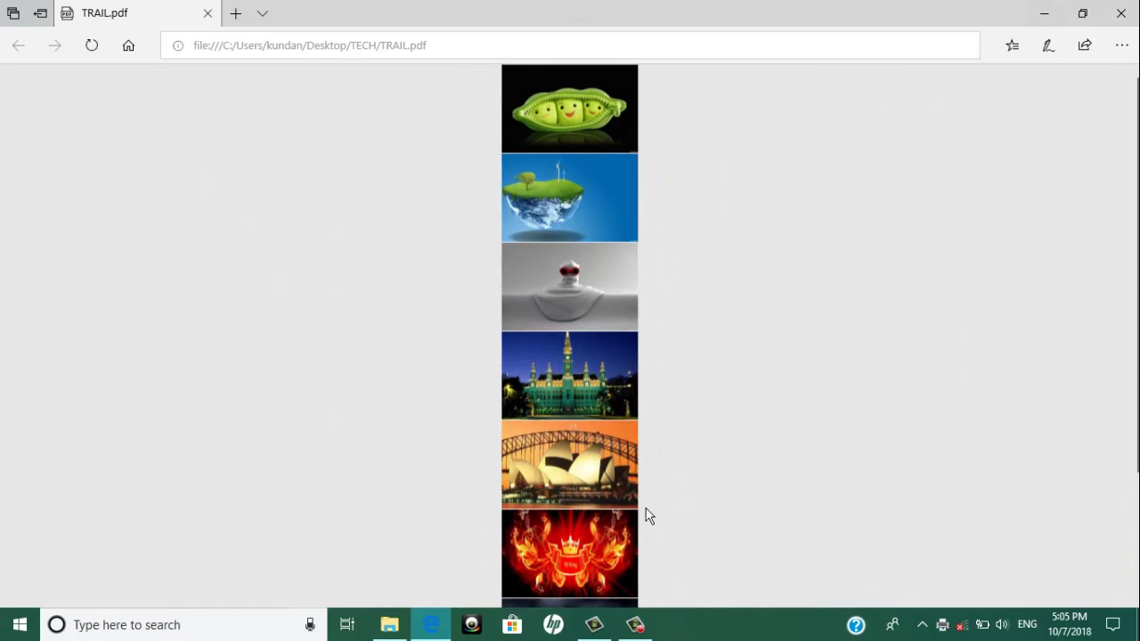
scroll(680, 483, down, 3)
scroll(679, 483, up, 5)
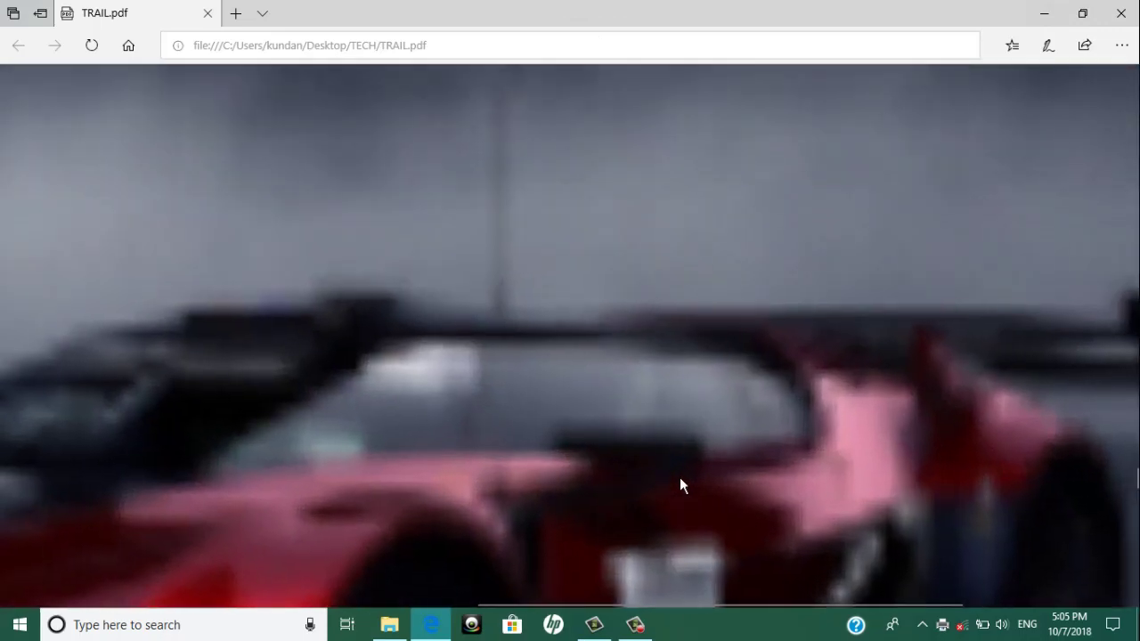
scroll(676, 470, down, 3)
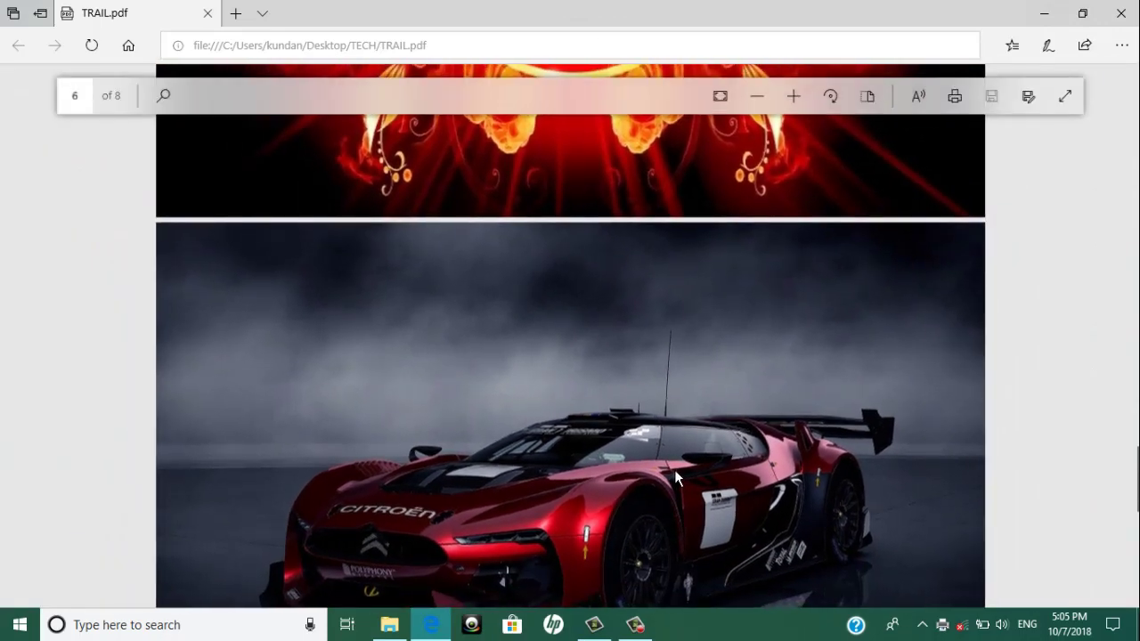
Review the pages of TRAIL.pdf again from the first picture to the hammer picture and close the PDF
right_click(674, 469)
click(740, 302)
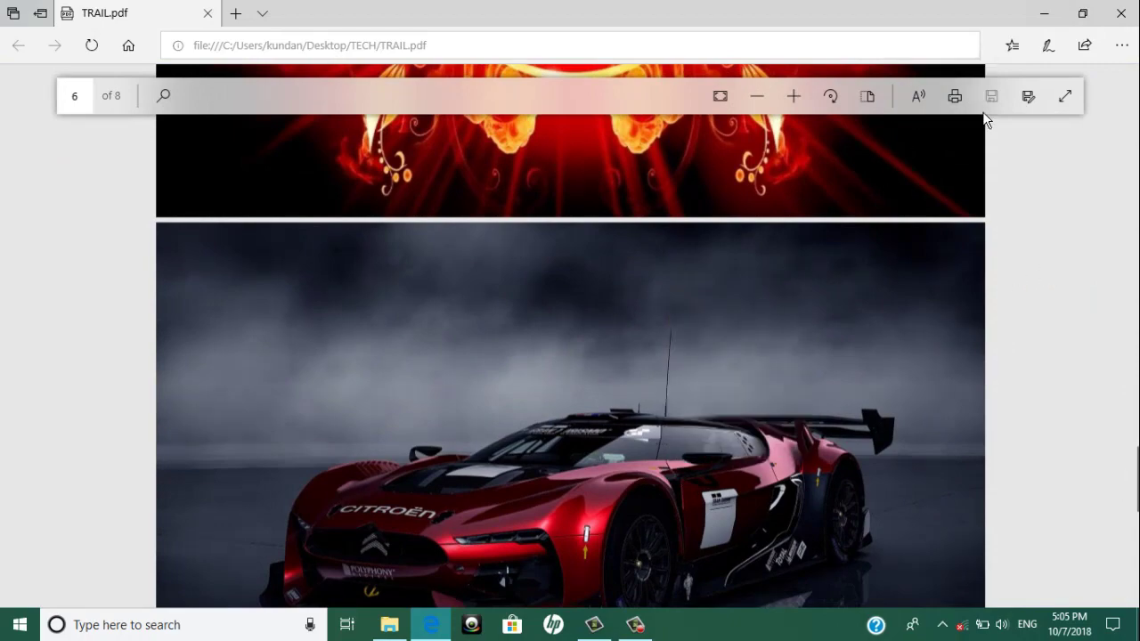
scroll(690, 447, up, 20)
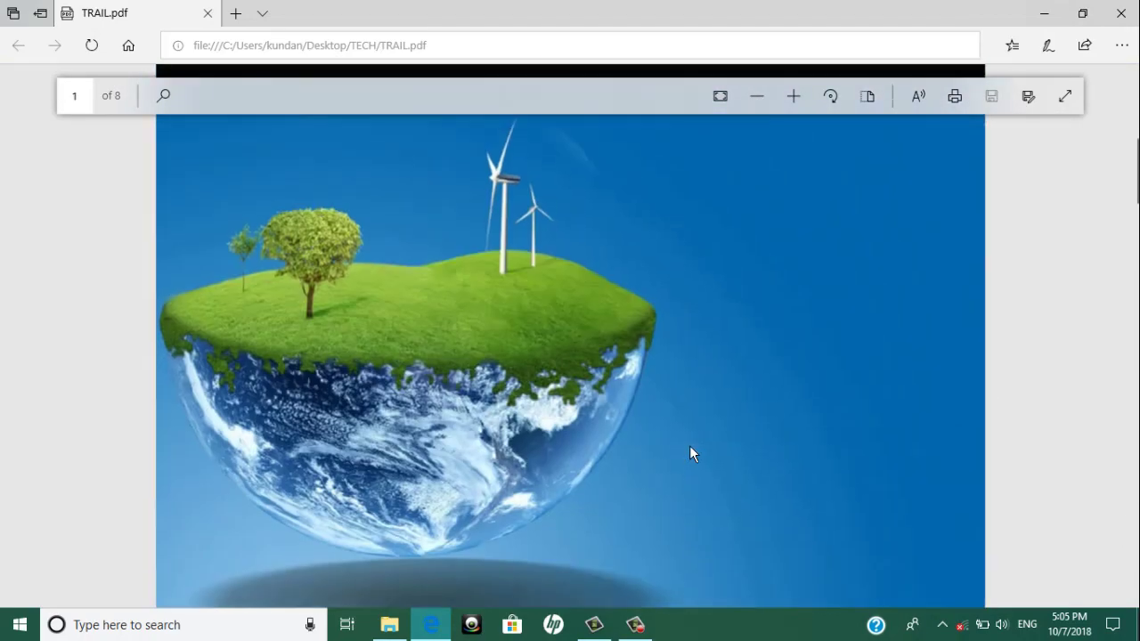
scroll(689, 445, down, 20)
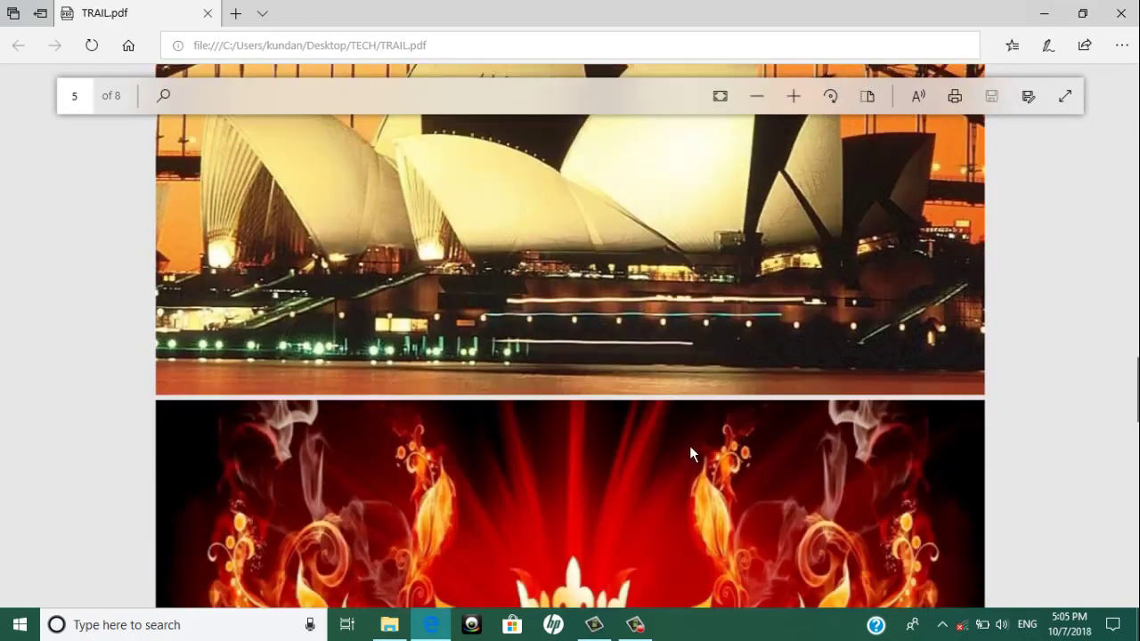
scroll(689, 447, down, 2)
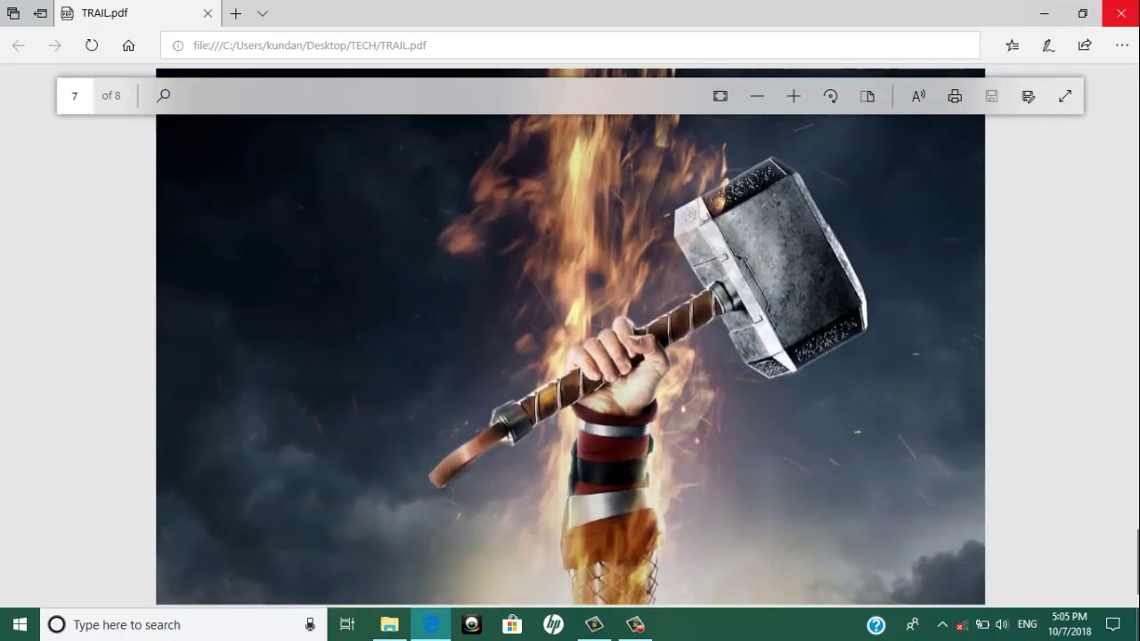
right_click(807, 317)
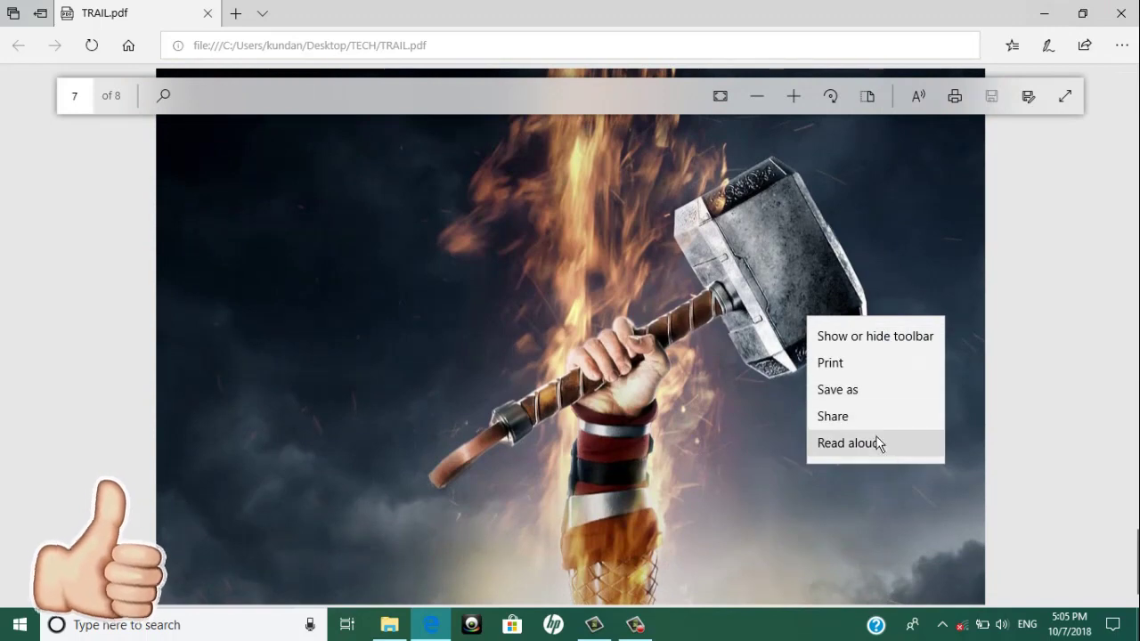
click(988, 304)
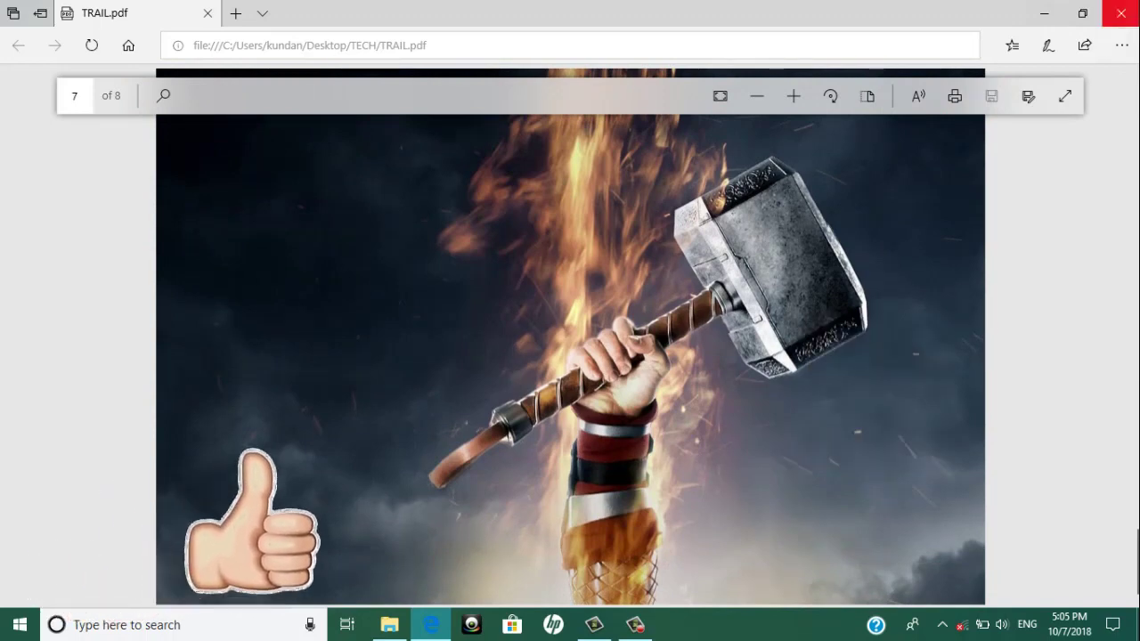
click(1120, 12)
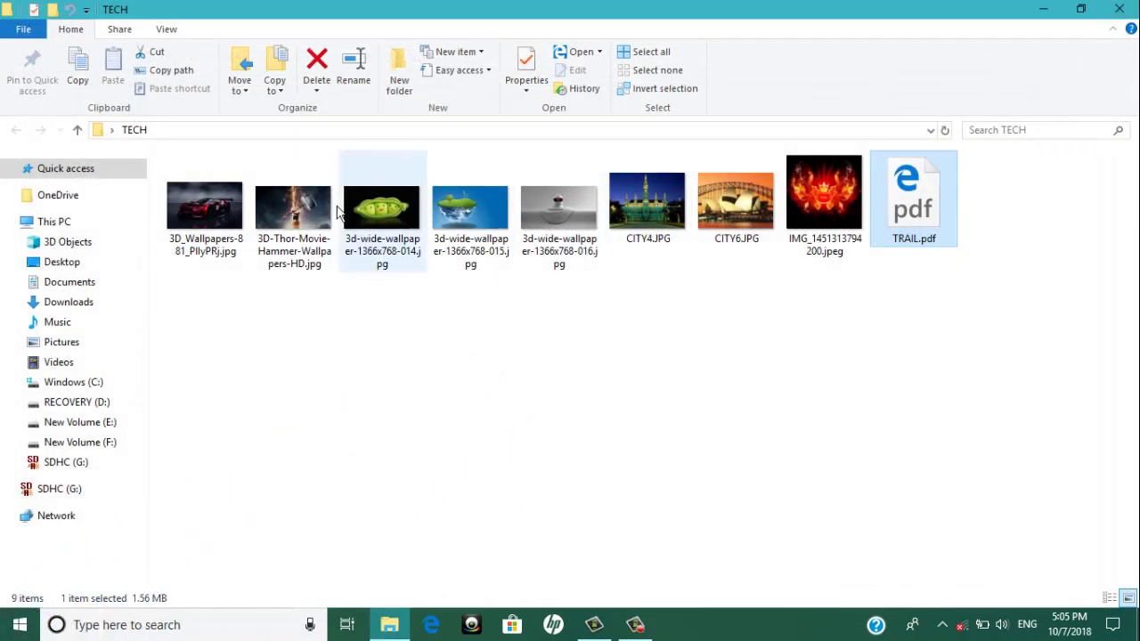
drag(190, 310, 229, 268)
click(445, 237)
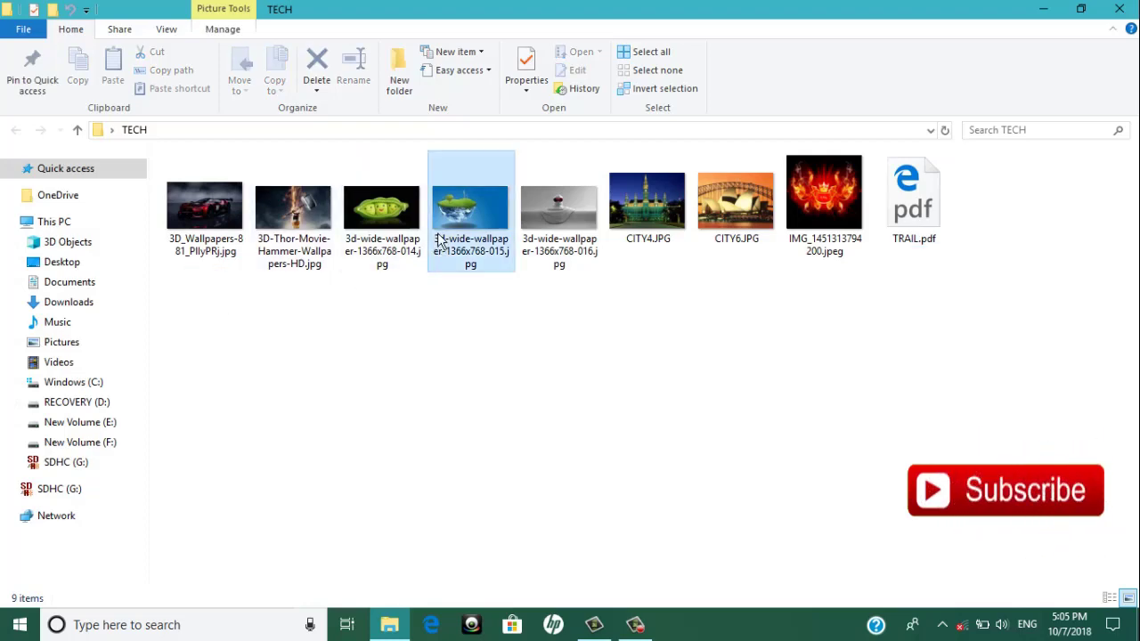
click(949, 233)
drag(834, 334, 178, 232)
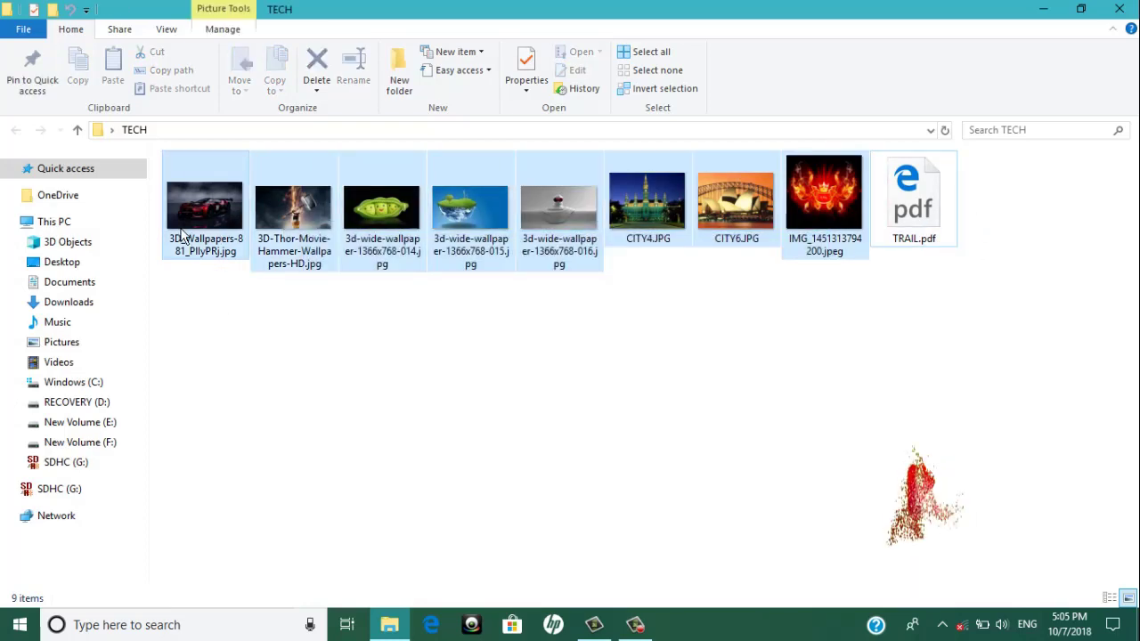
click(199, 255)
drag(190, 325, 824, 209)
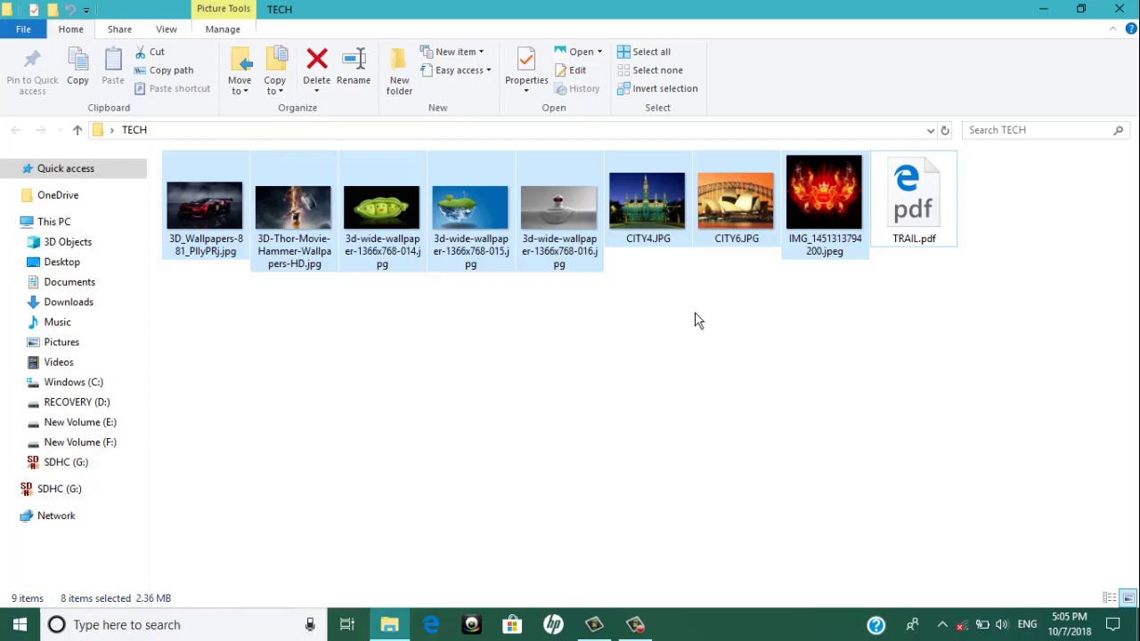
click(731, 333)
click(895, 229)
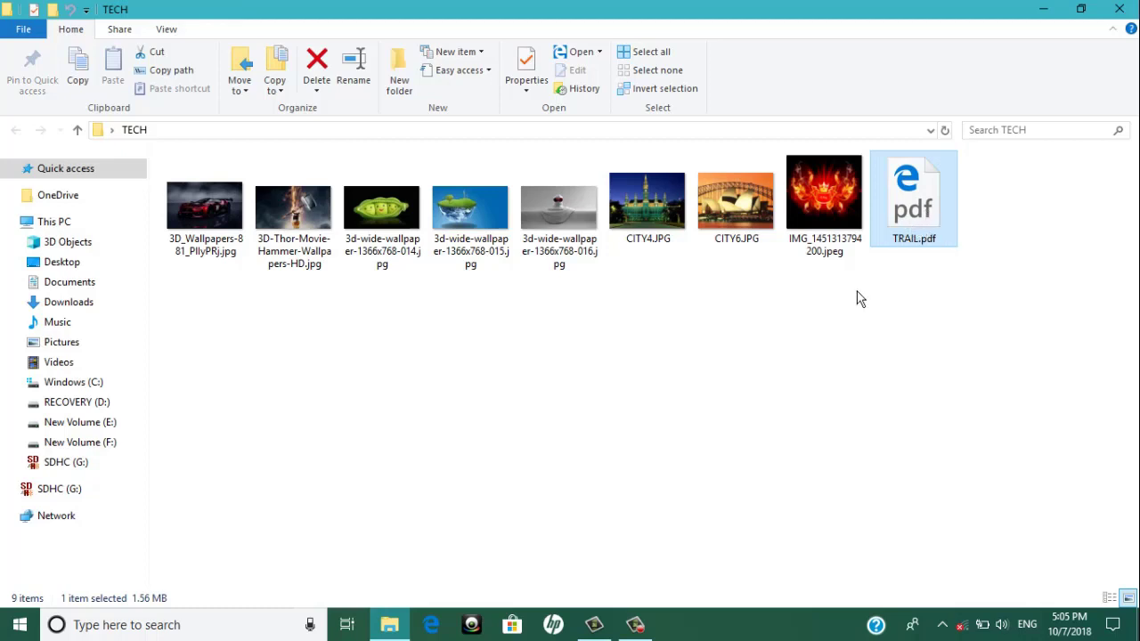
click(744, 354)
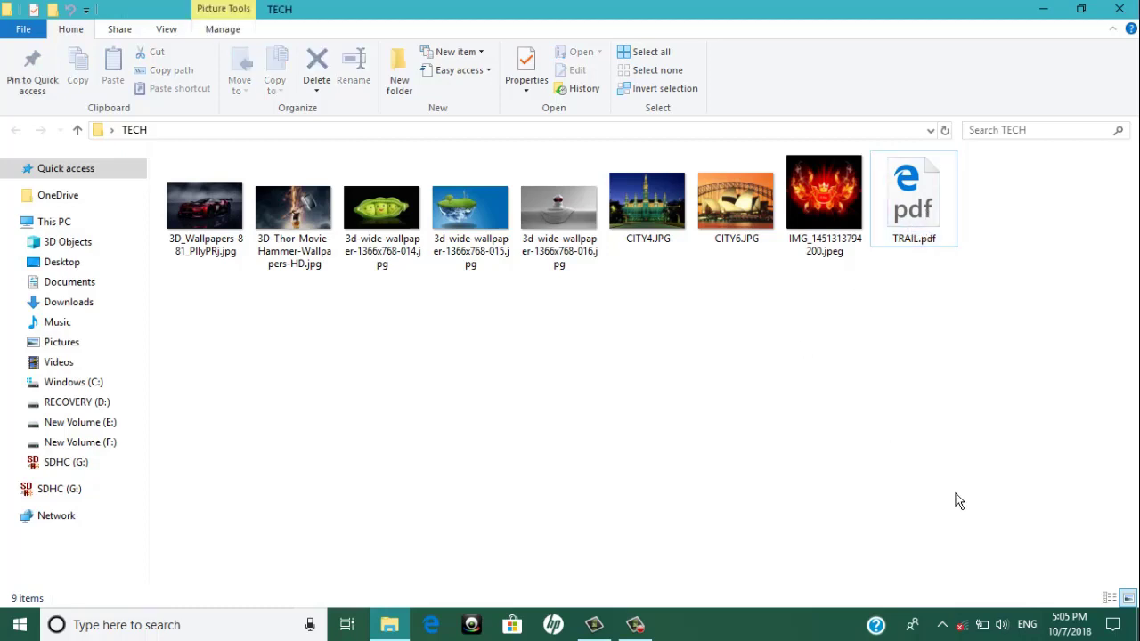
Reopen TRAIL.pdf from the TECH folder and look through its first pages
click(905, 245)
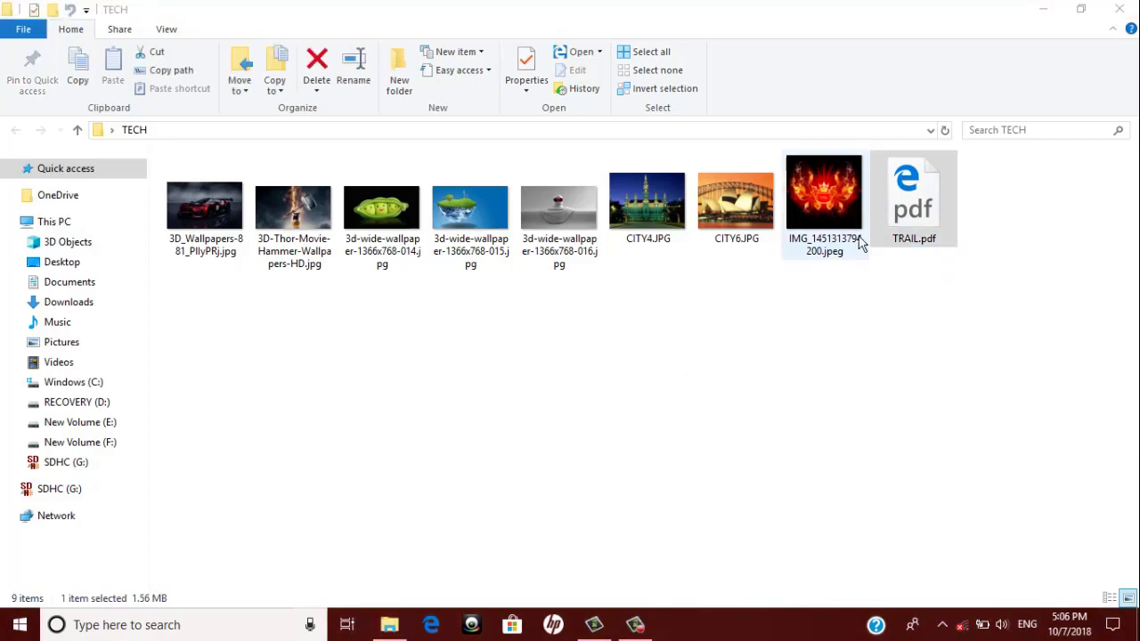
click(926, 213)
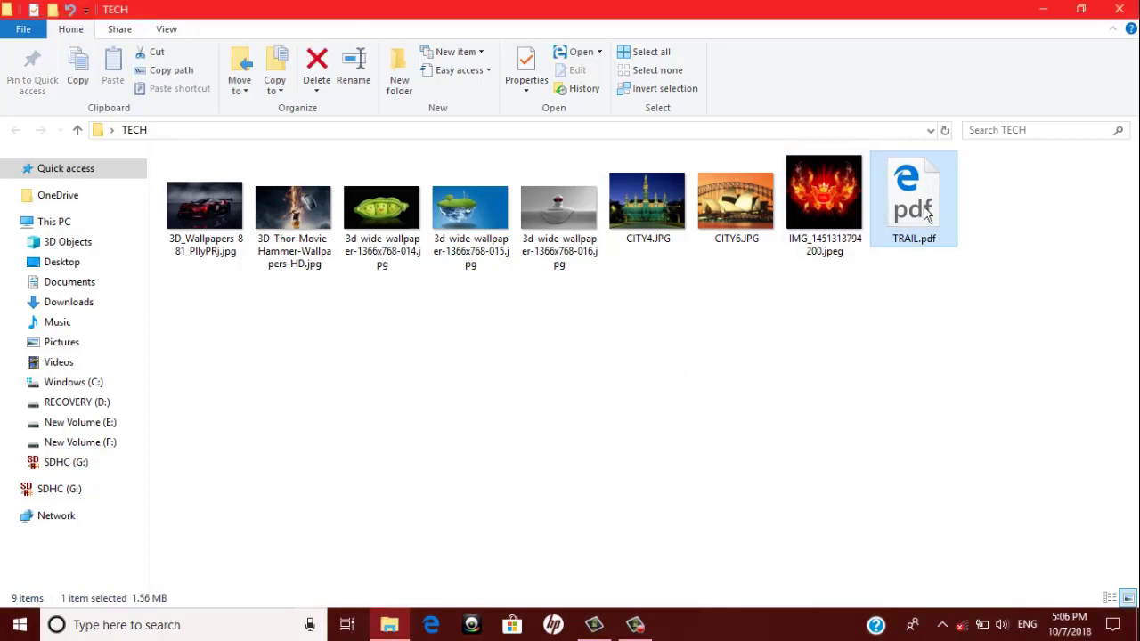
double_click(925, 213)
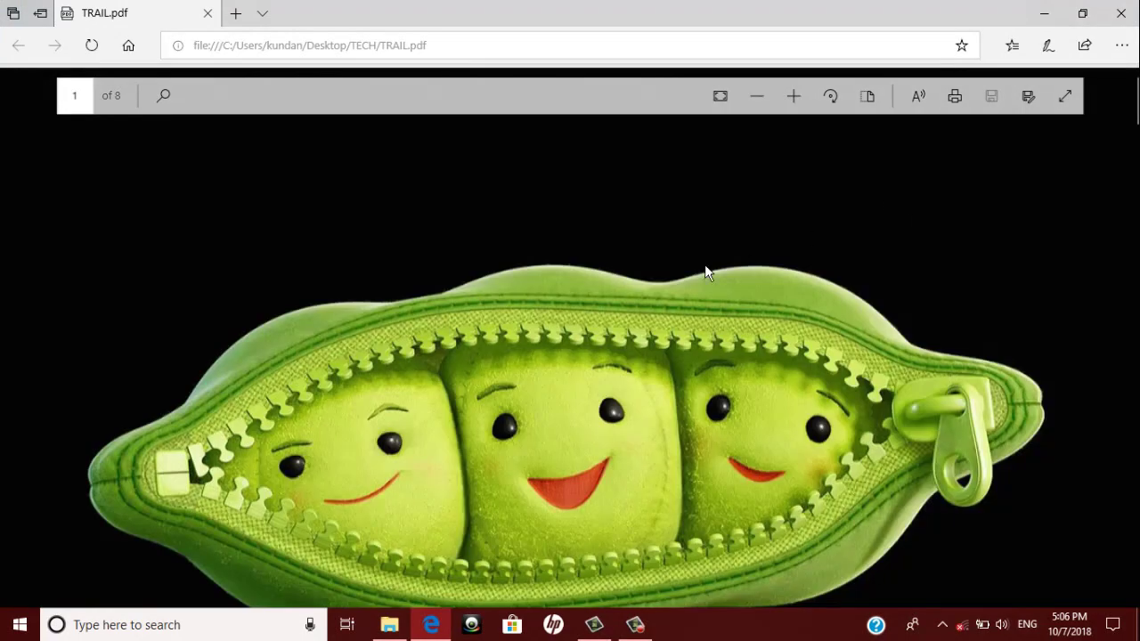
scroll(705, 267, down, 15)
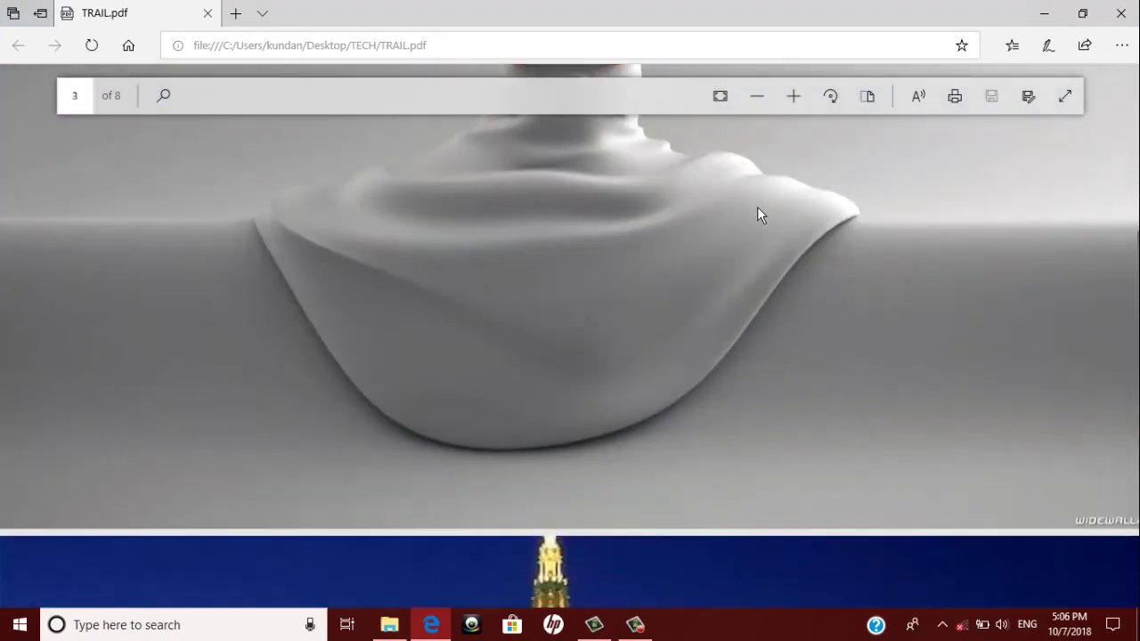
scroll(757, 206, up, 15)
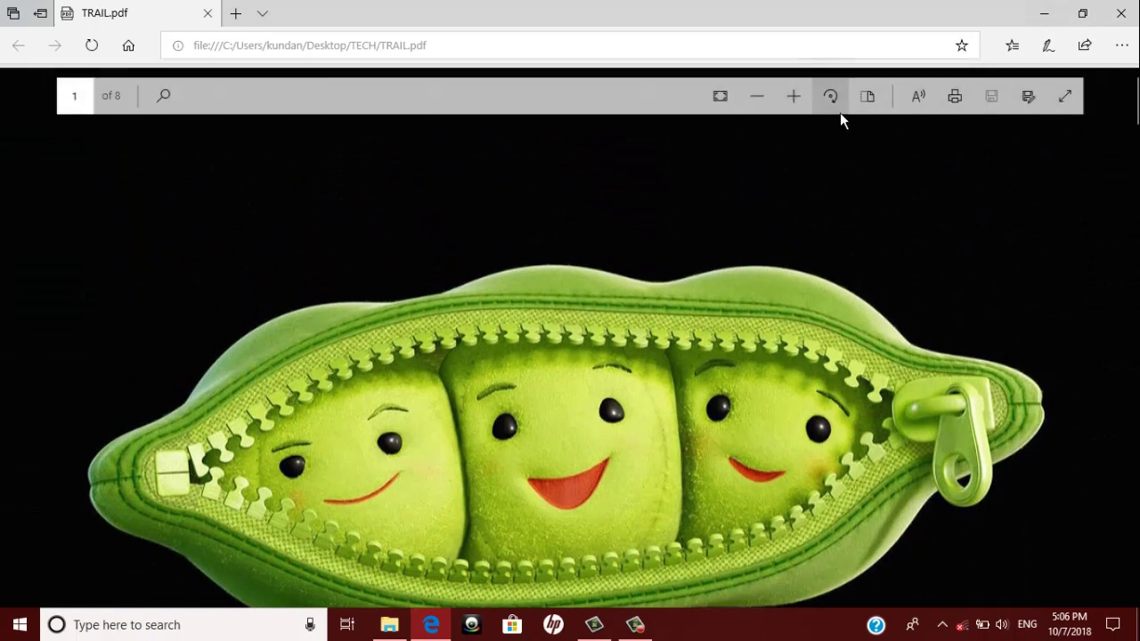
Rotate the PDF pages by a quarter turn, look through them, and rotate them on to the upright orientation
click(835, 100)
scroll(814, 231, down, 8)
scroll(815, 234, down, 10)
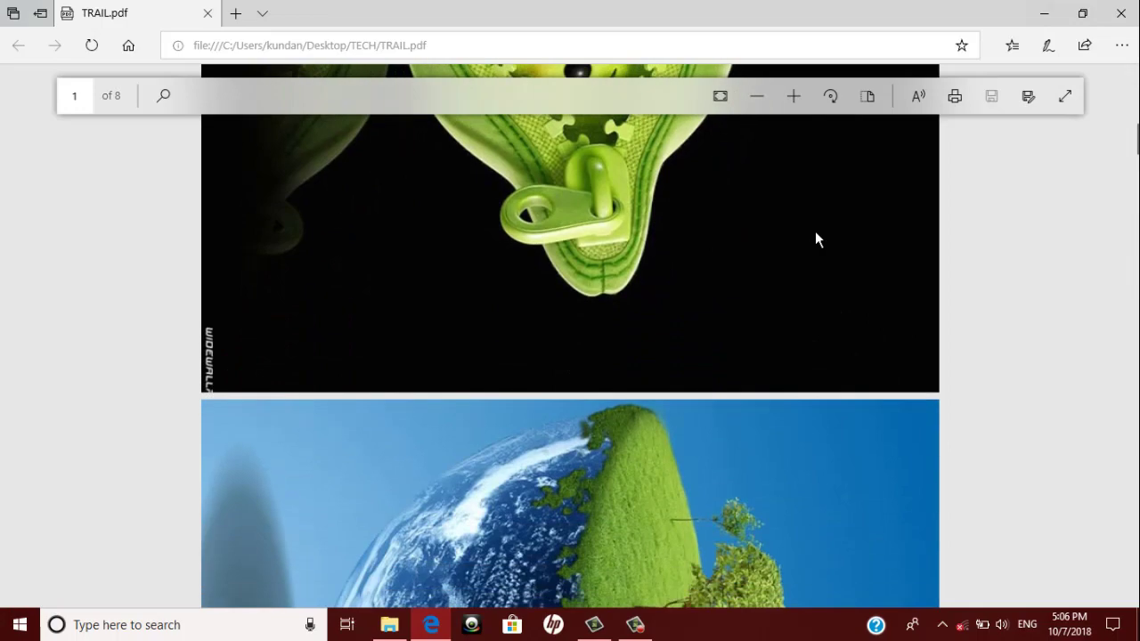
scroll(815, 236, down, 4)
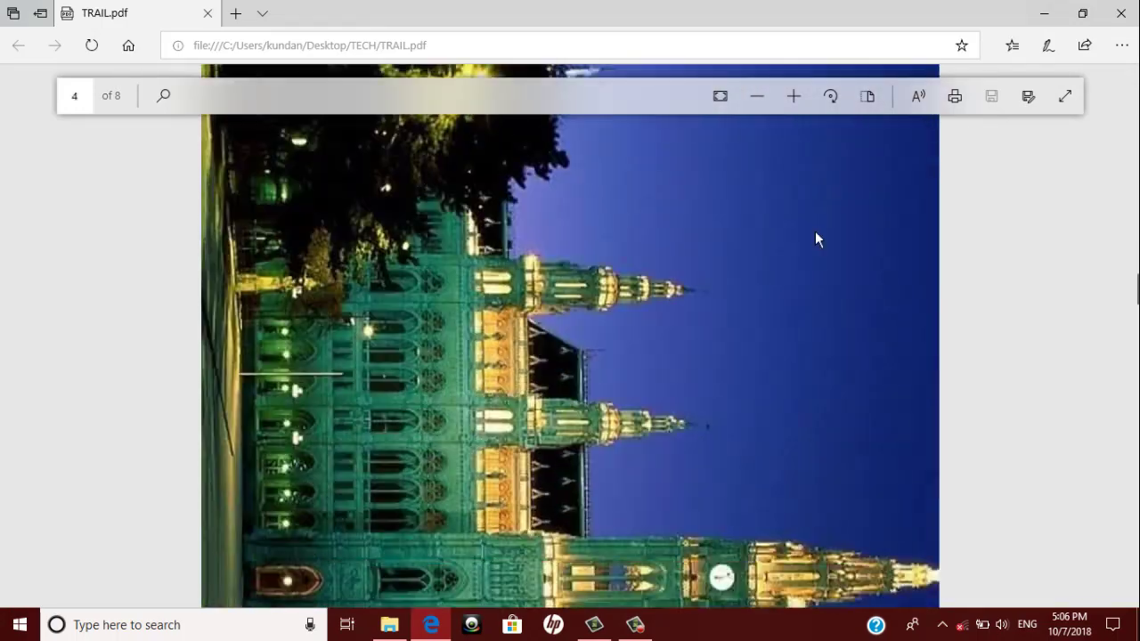
scroll(815, 237, up, 15)
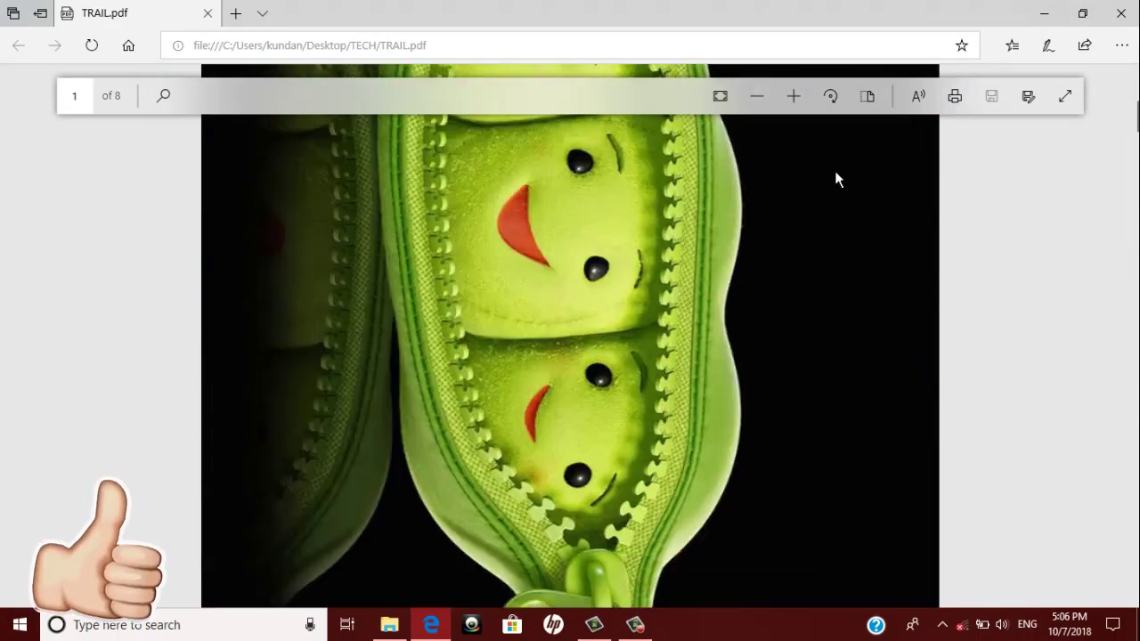
click(830, 96)
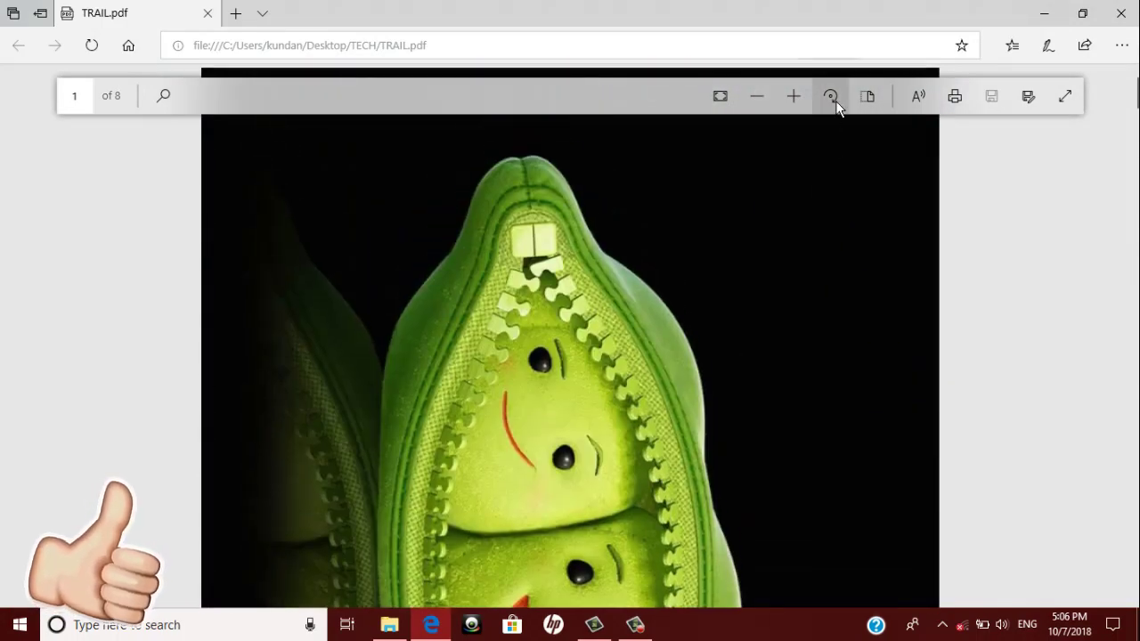
click(830, 96)
click(830, 96)
click(835, 101)
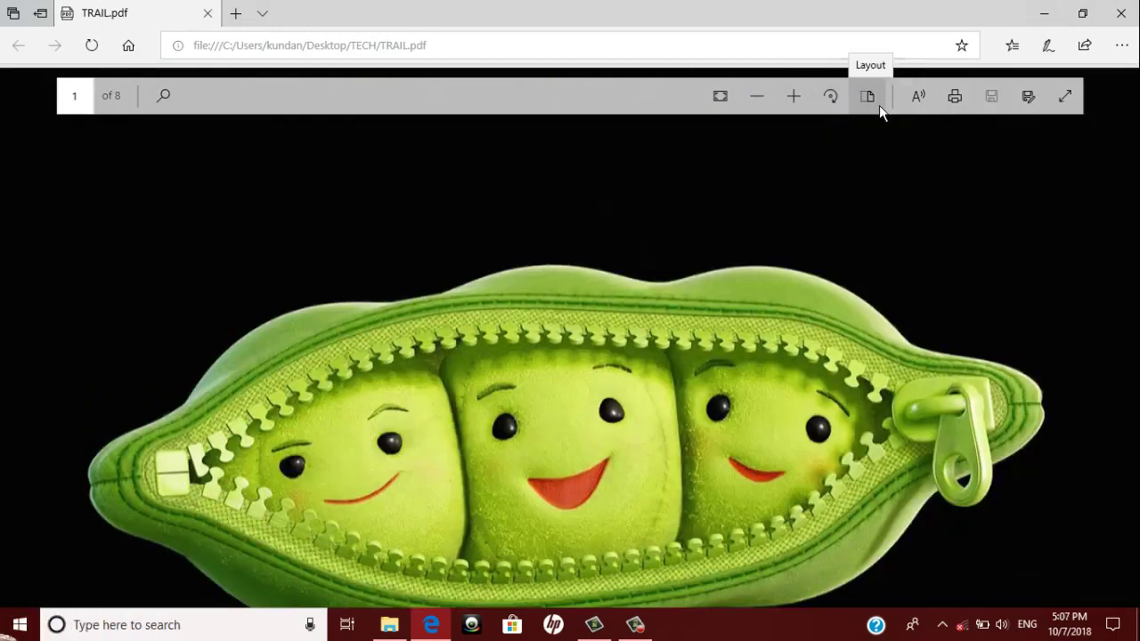
Switch the PDF to the two-page layout, look through the page spreads and return to the first one
click(878, 107)
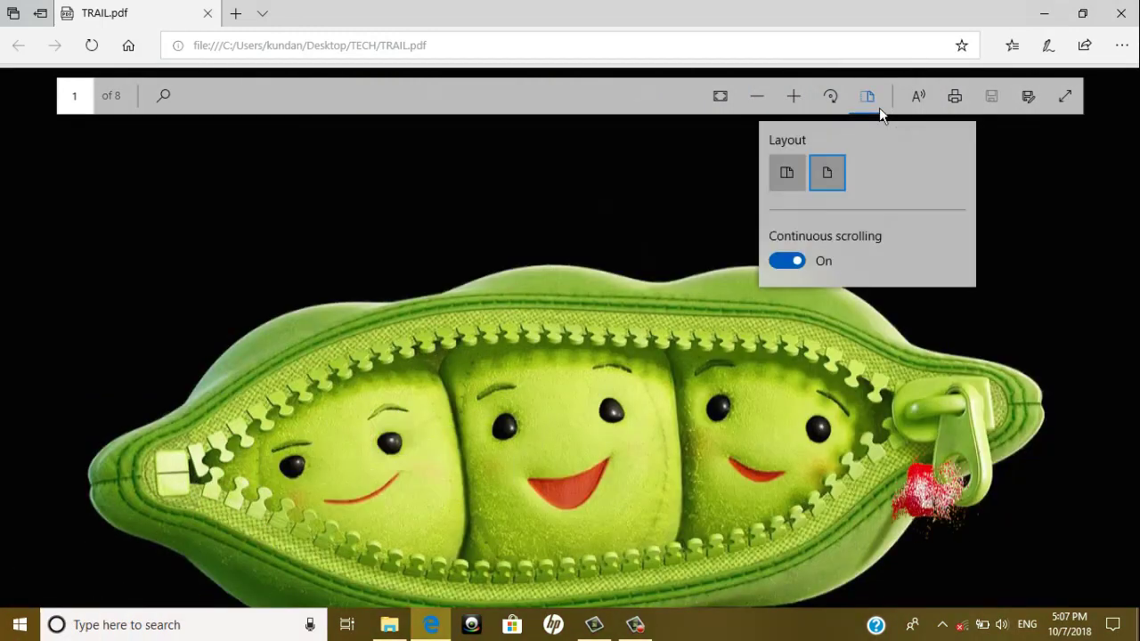
click(788, 186)
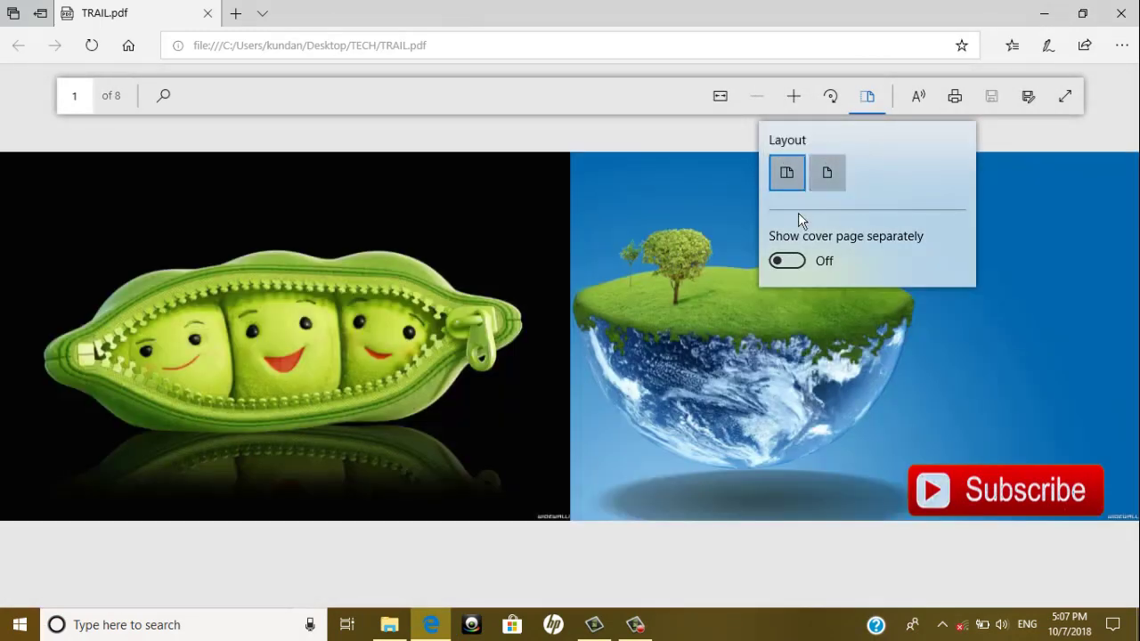
click(699, 209)
scroll(699, 209, down, 5)
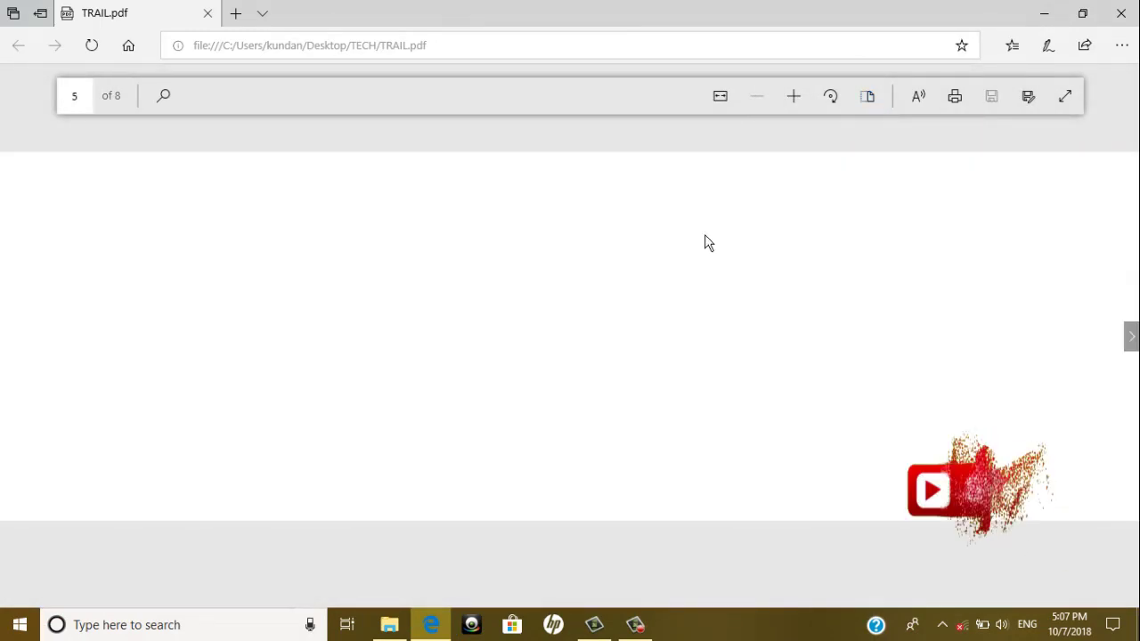
scroll(704, 235, up, 5)
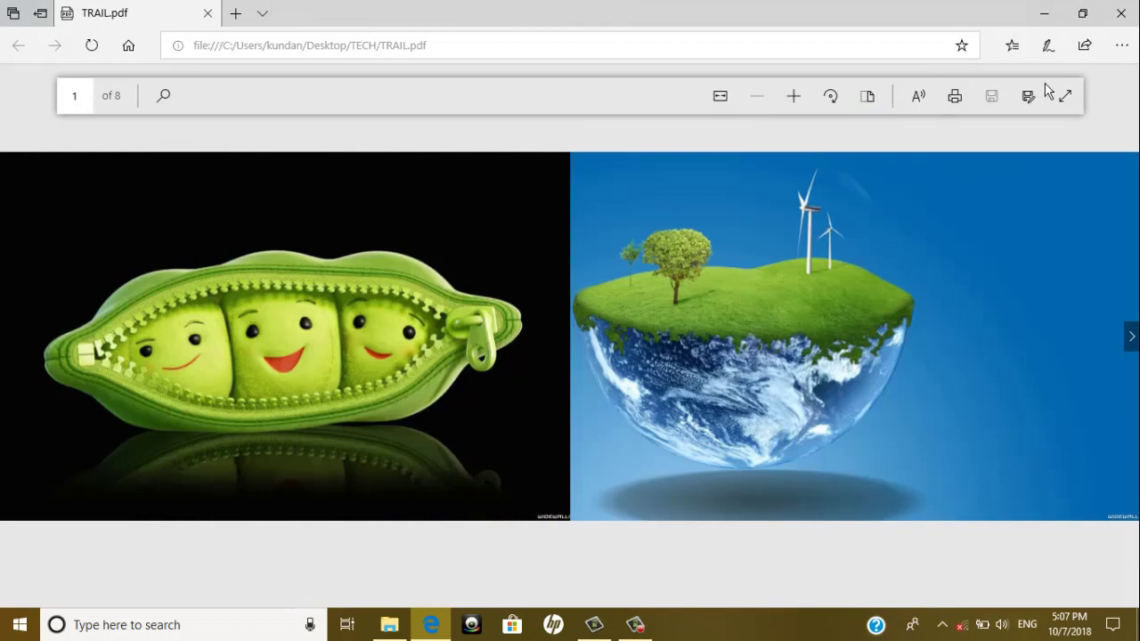